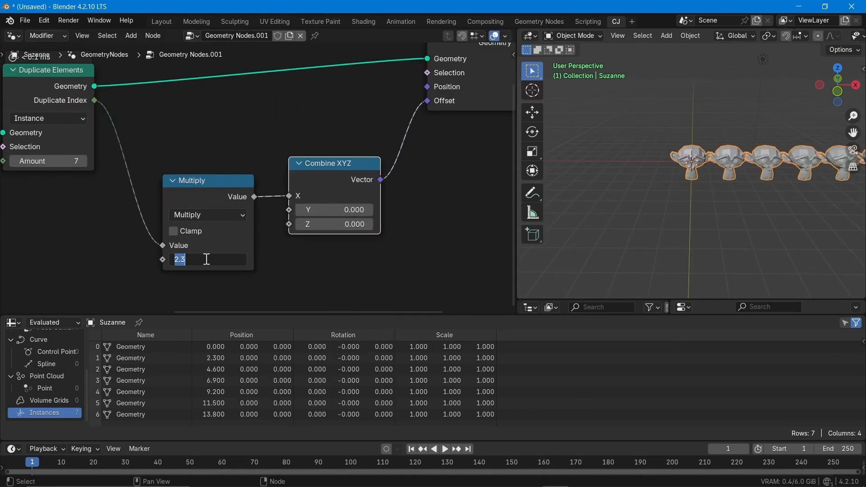
key(Return)
middle_drag(559, 189, 582, 166)
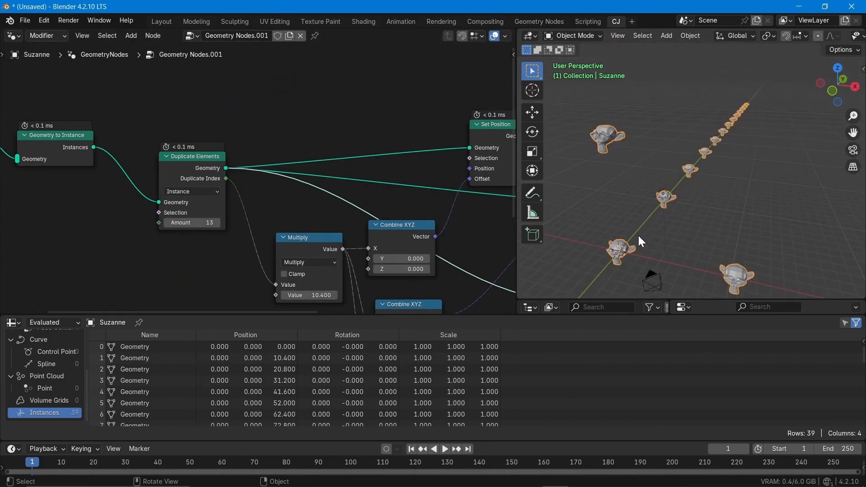
scroll(104, 119, up, 2)
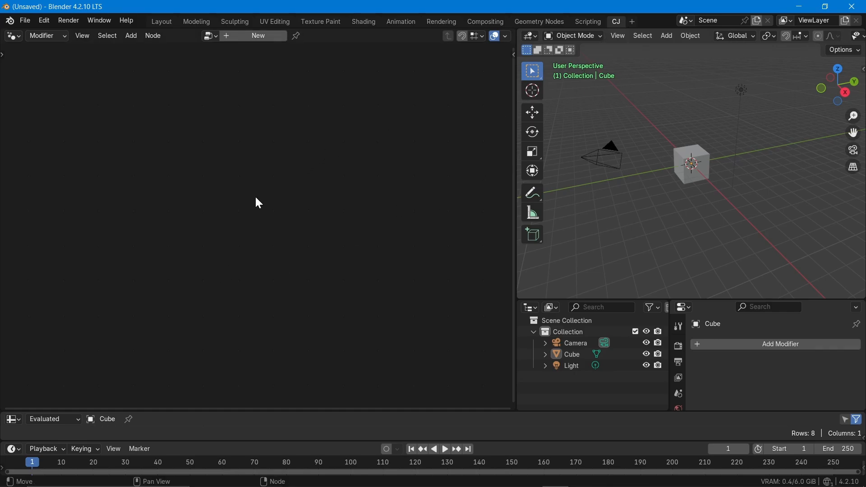
- Create a new geometry node tree on the default cube
click(254, 35)
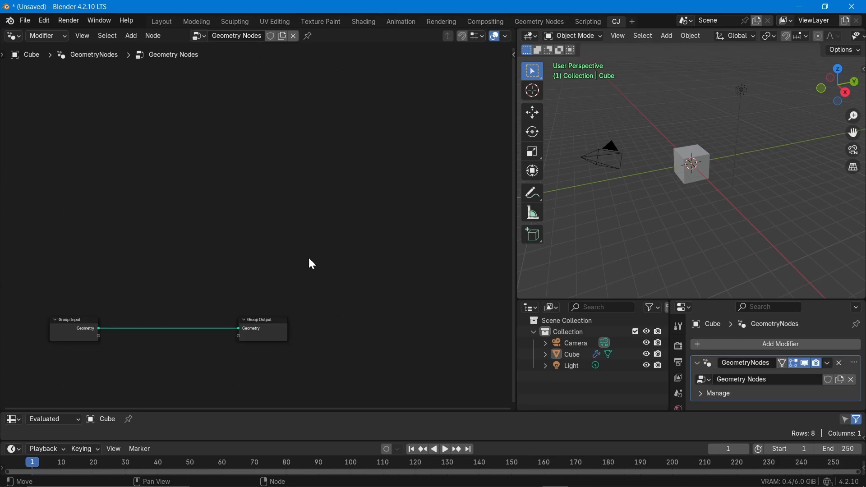
scroll(291, 154, up, 2)
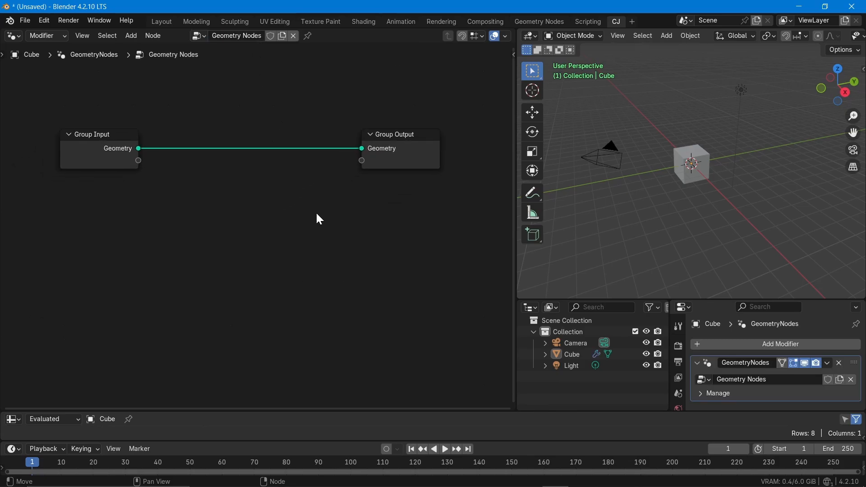
- Delete the default cube and add a Monkey mesh in its place
click(696, 183)
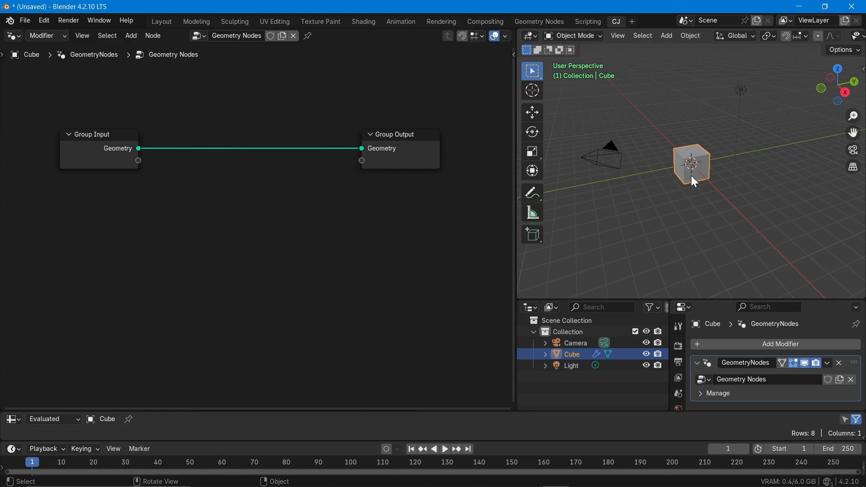
key(Delete)
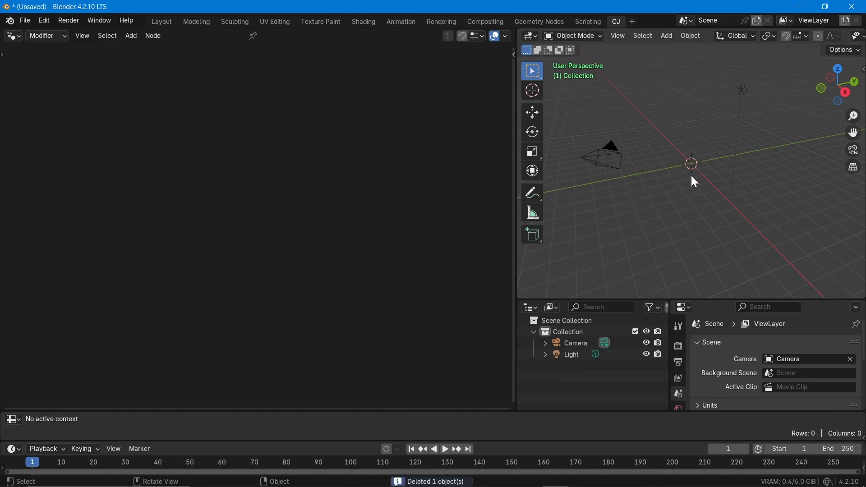
click(667, 36)
mouse_move(689, 53)
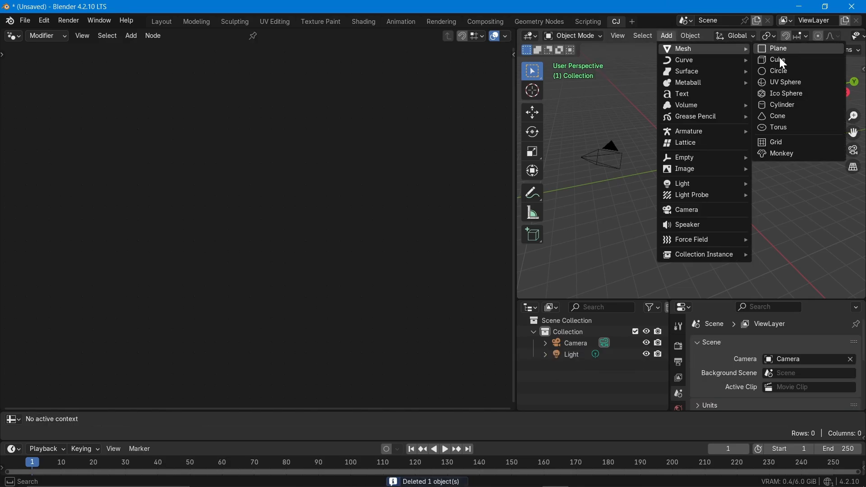
click(802, 155)
middle_drag(700, 193, 737, 191)
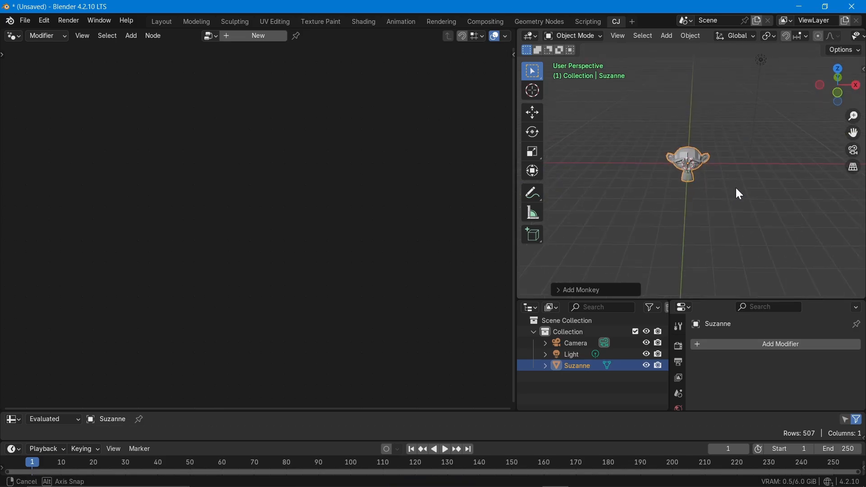
- Create a new geometry node tree on the monkey and place a Duplicate Elements node below the existing link
click(262, 41)
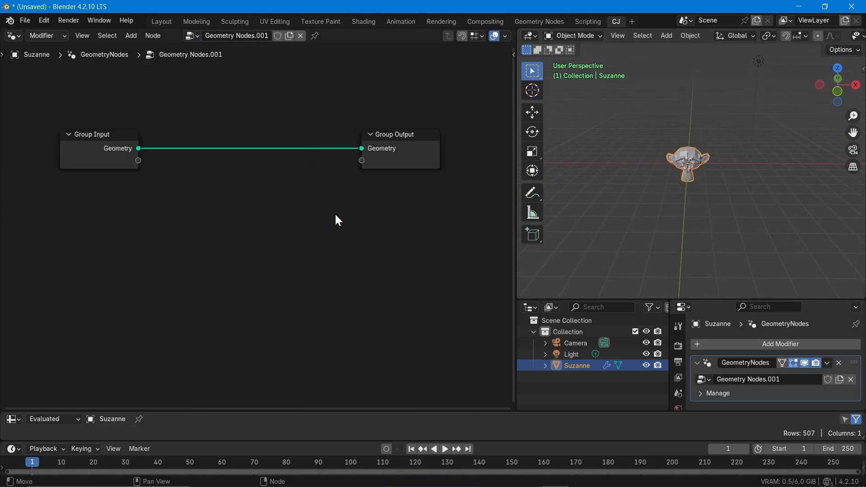
scroll(335, 214, up, 4)
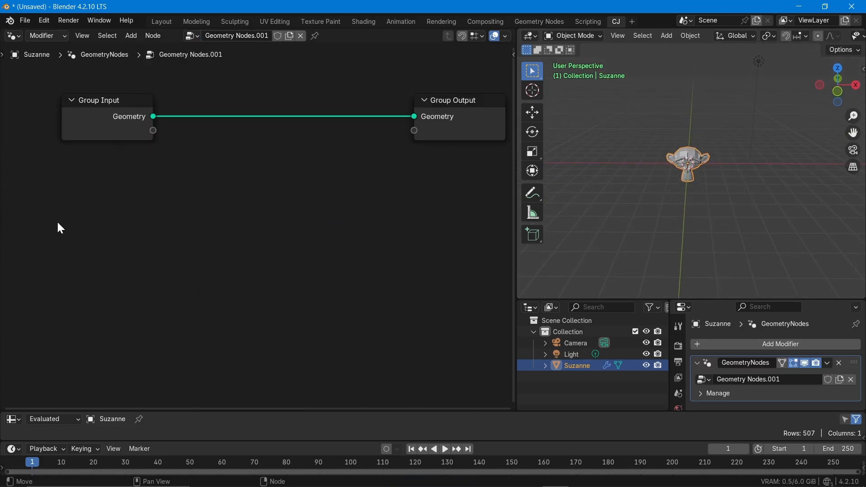
right_click(61, 218)
mouse_move(61, 218)
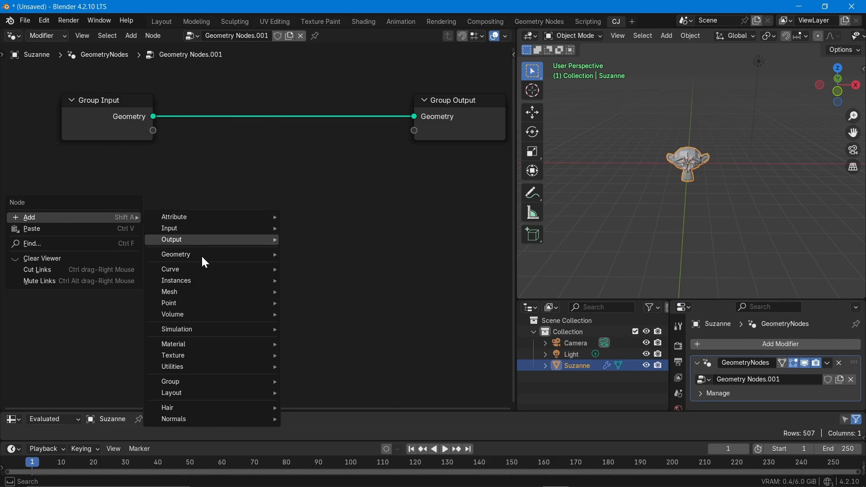
mouse_move(229, 255)
mouse_move(319, 294)
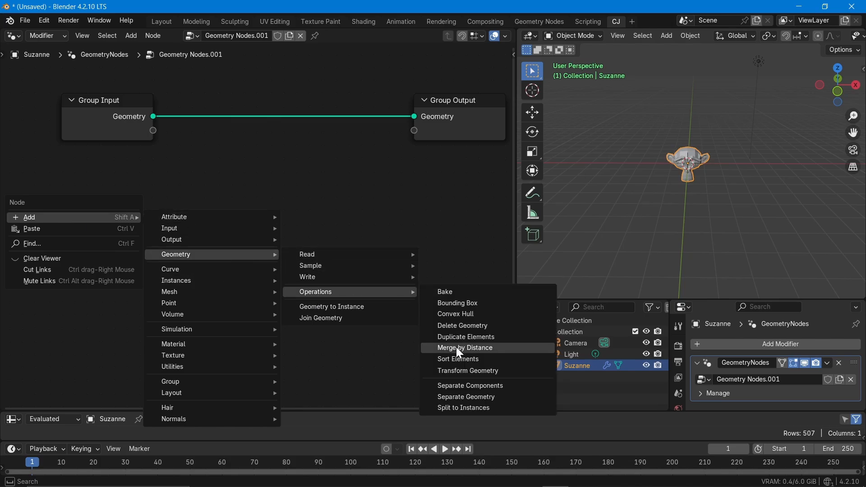
click(465, 337)
click(233, 270)
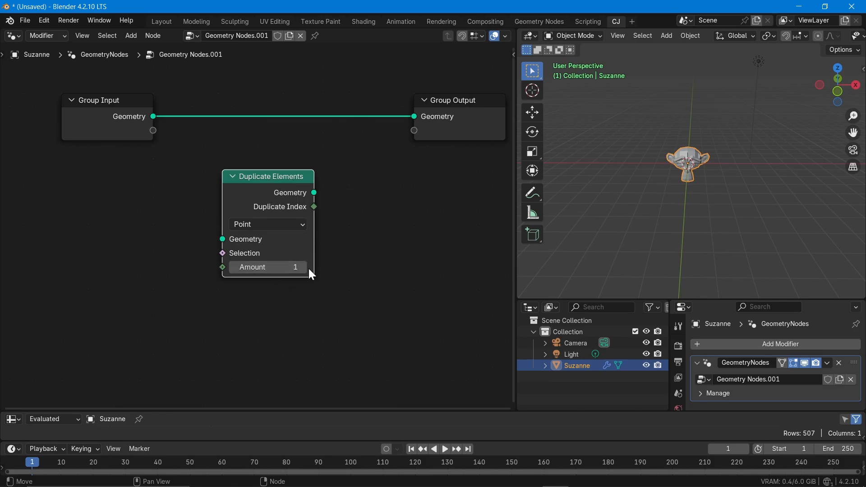
- Move the Group Input and Group Output nodes farther apart to make room around the Duplicate Elements node
click(278, 224)
scroll(389, 256, down, 2)
middle_drag(388, 257, 303, 228)
drag(325, 161, 469, 135)
drag(95, 163, 52, 149)
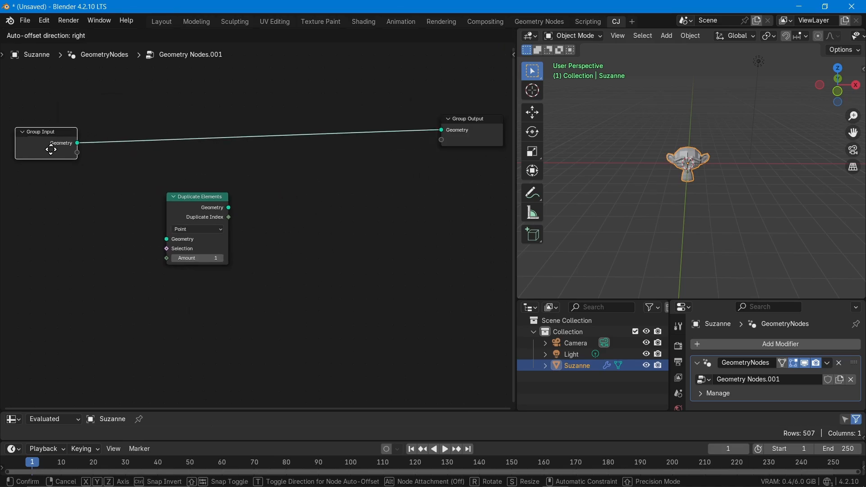
scroll(250, 264, up, 3)
click(198, 225)
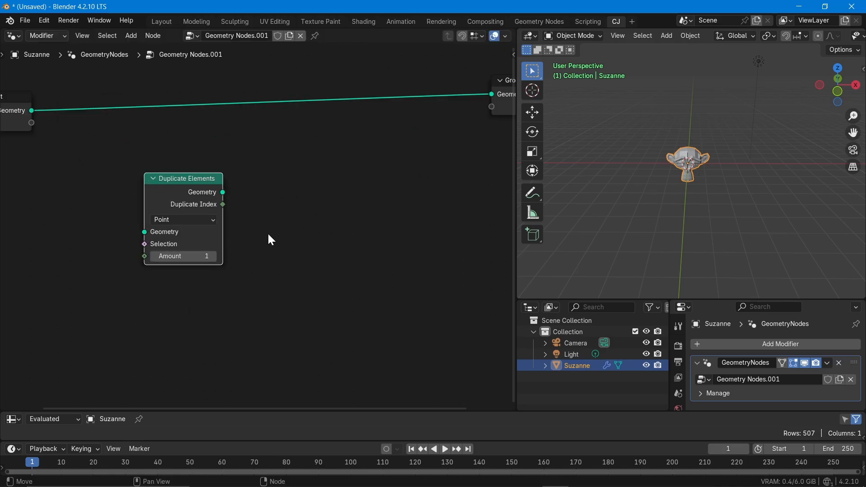
scroll(275, 233, down, 2)
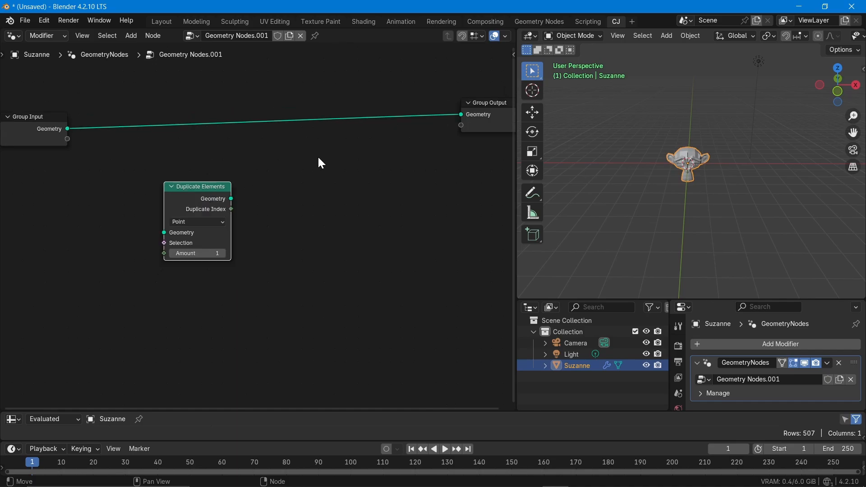
- Turn on the node timings overlay and reposition the Duplicate Elements and Group Output nodes
click(503, 36)
click(471, 129)
drag(204, 186, 227, 169)
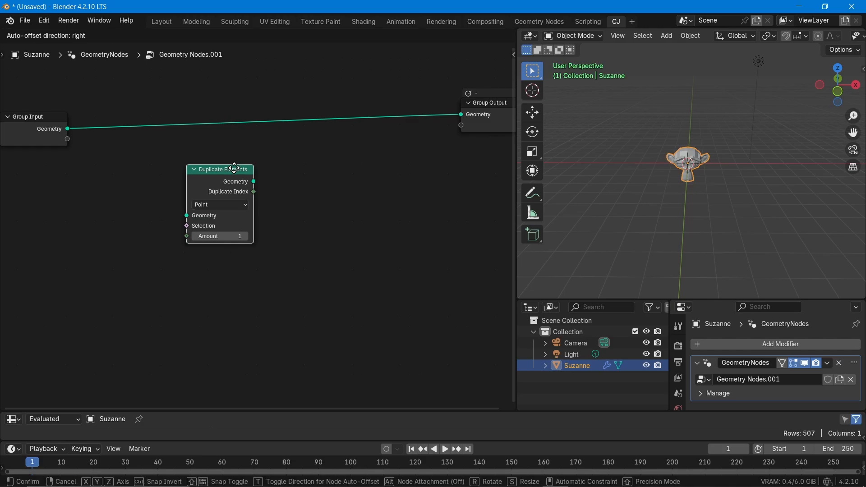
middle_drag(336, 207, 316, 206)
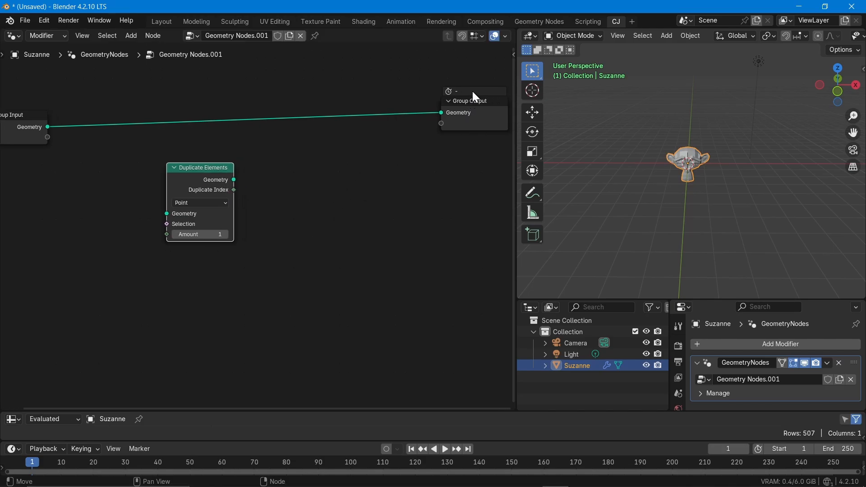
drag(471, 108, 475, 128)
click(355, 224)
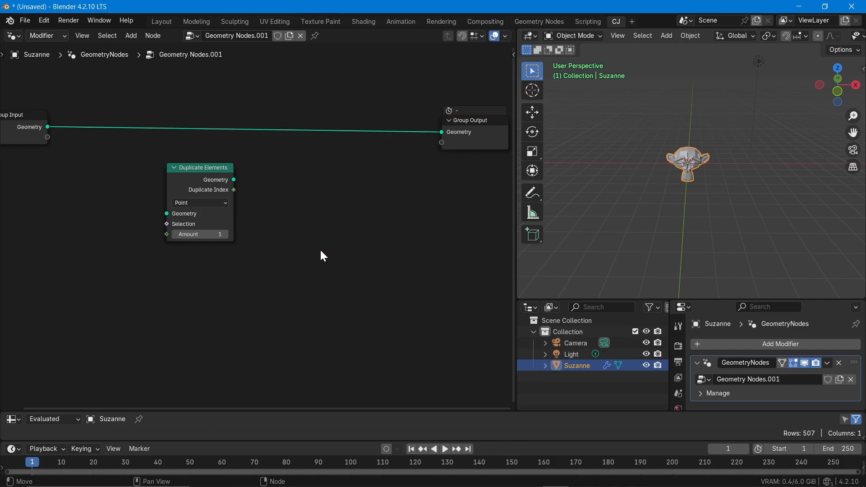
- Shift the Duplicate Elements node slightly and set its domain to Instance
drag(230, 175, 247, 176)
click(217, 204)
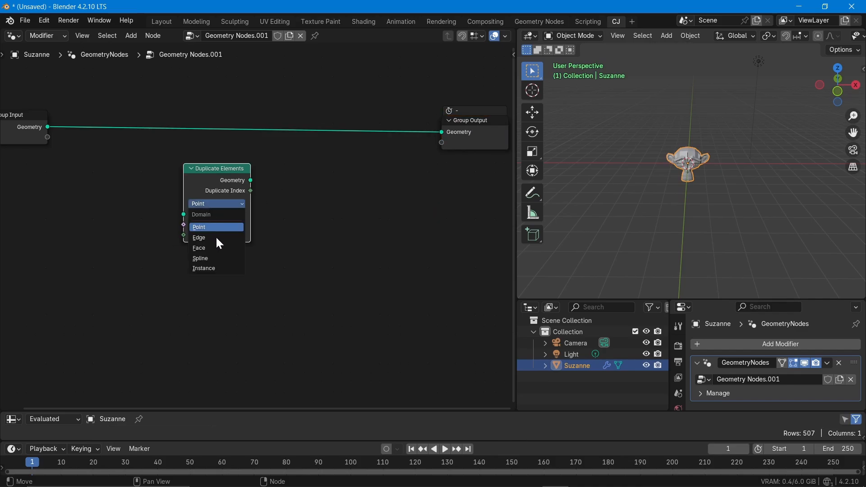
click(214, 269)
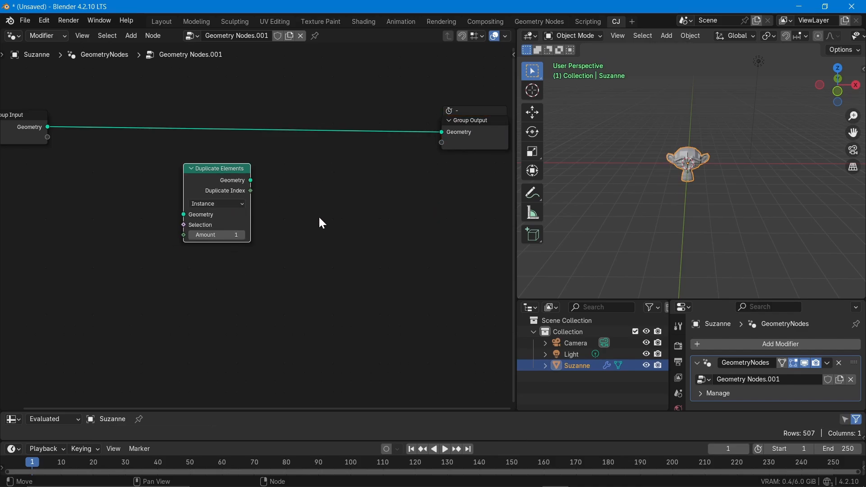
middle_drag(62, 208, 126, 222)
scroll(128, 216, down, 2)
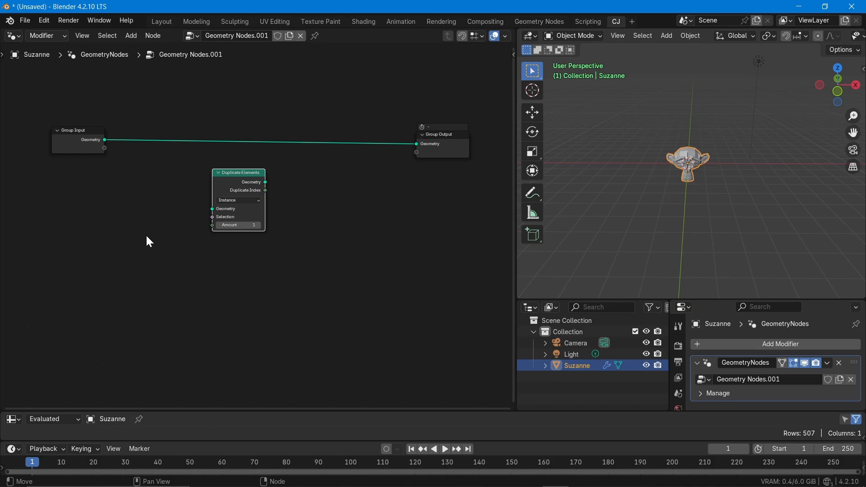
scroll(127, 173, up, 2)
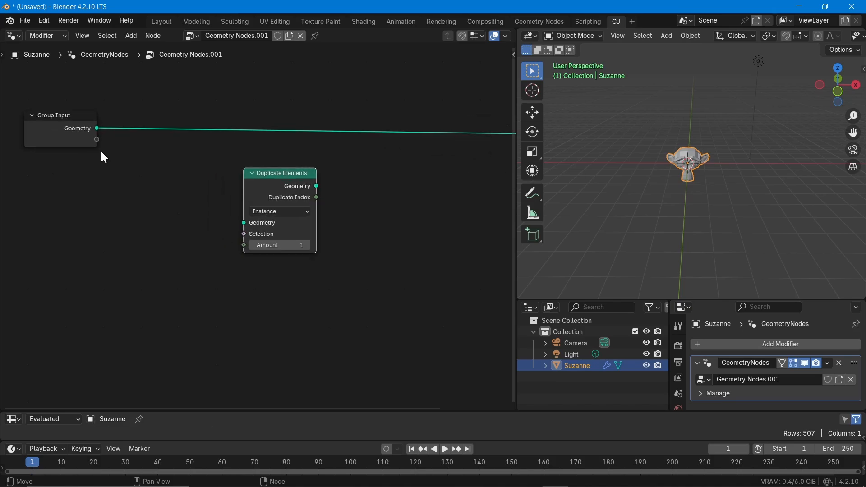
drag(98, 128, 244, 223)
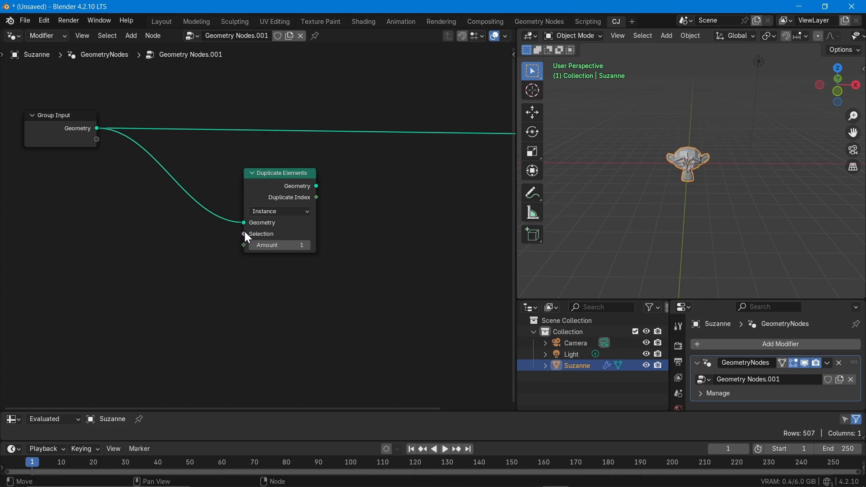
right_click(165, 197)
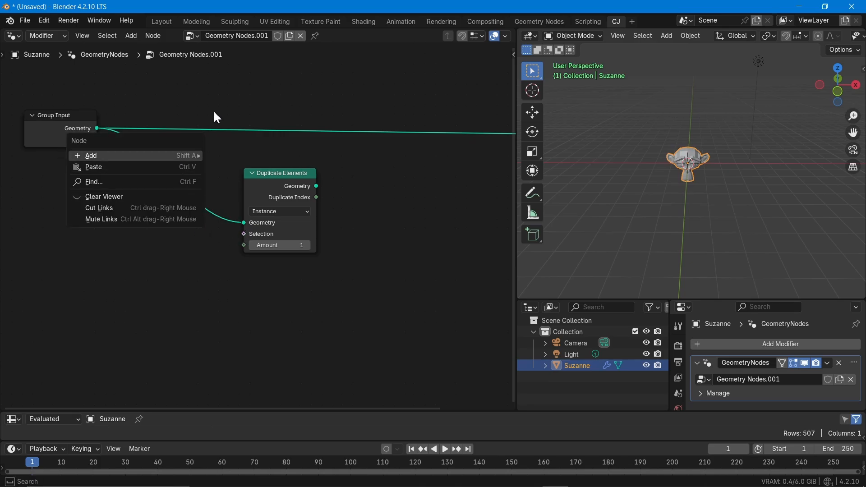
ctrl+right_drag(192, 179, 170, 203)
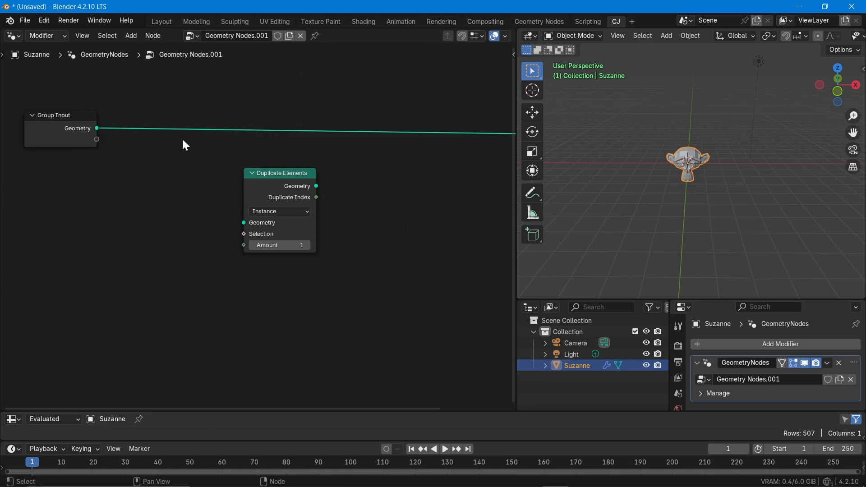
- Cut the link between Group Input and Group Output, and add a Geometry to Instance node
ctrl+right_drag(183, 117, 181, 167)
drag(99, 128, 155, 218)
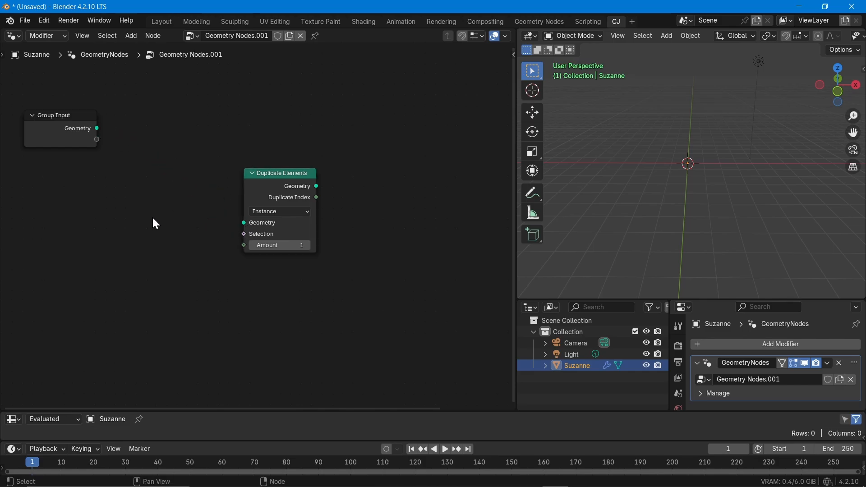
key(shift+a)
text(ge)
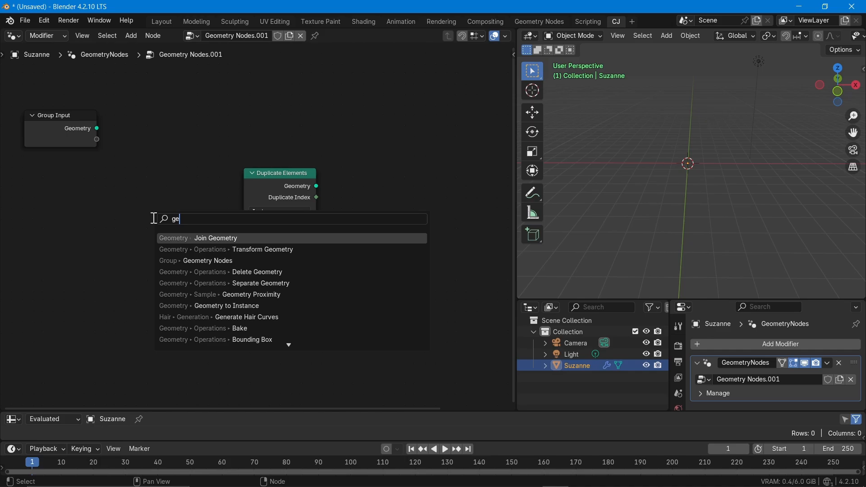
text(ometr)
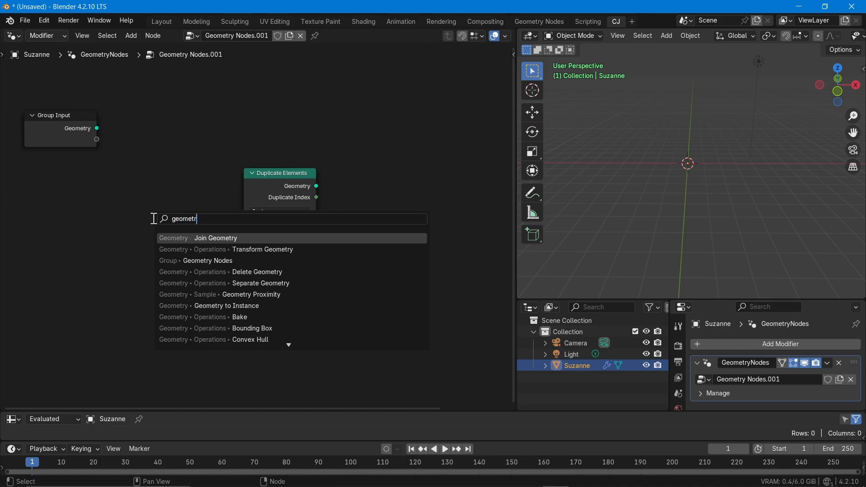
text(y t)
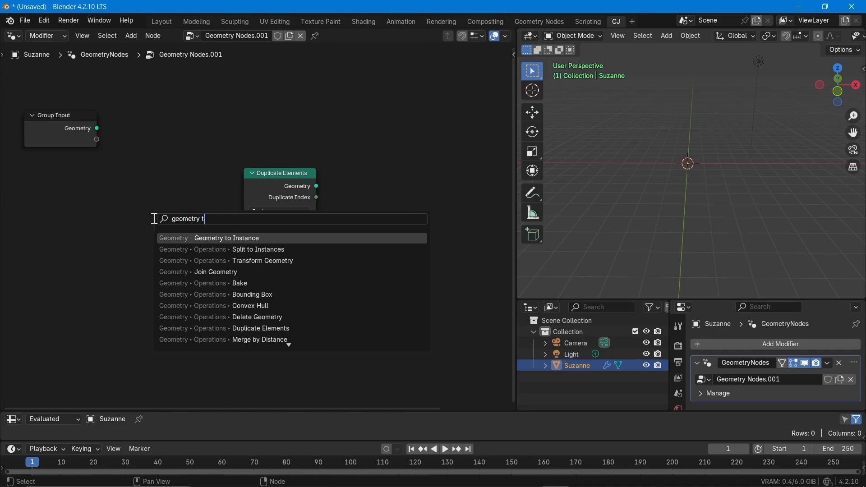
click(209, 238)
- Connect Group Input through Geometry to Instance and Duplicate Elements to Group Output, and tidy the Duplicate Elements node's position
drag(102, 127, 137, 152)
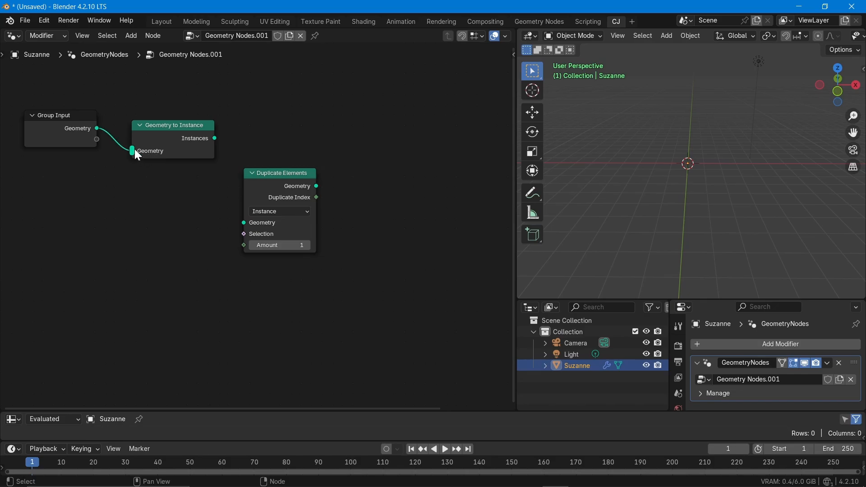
drag(215, 138, 244, 223)
scroll(298, 203, down, 2)
middle_drag(306, 201, 290, 200)
drag(285, 193, 436, 154)
middle_drag(341, 223, 361, 187)
drag(281, 149, 312, 130)
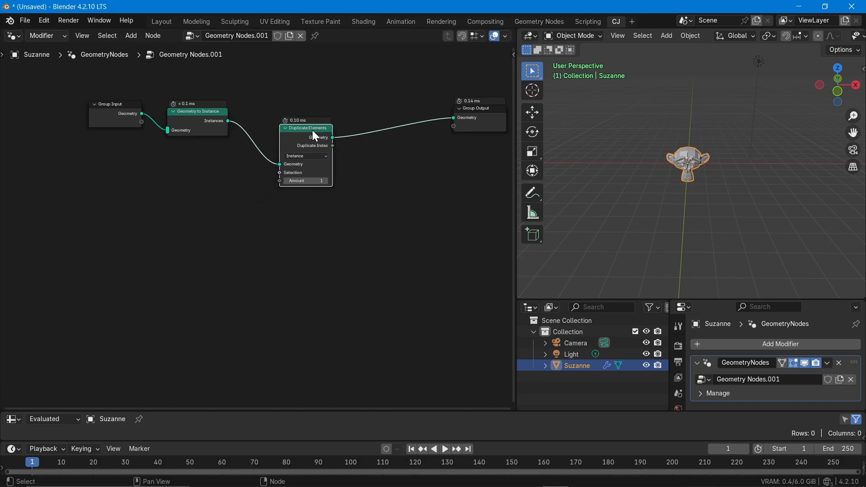
- Set the Duplicate Elements node's Amount to 7
scroll(313, 161, up, 2)
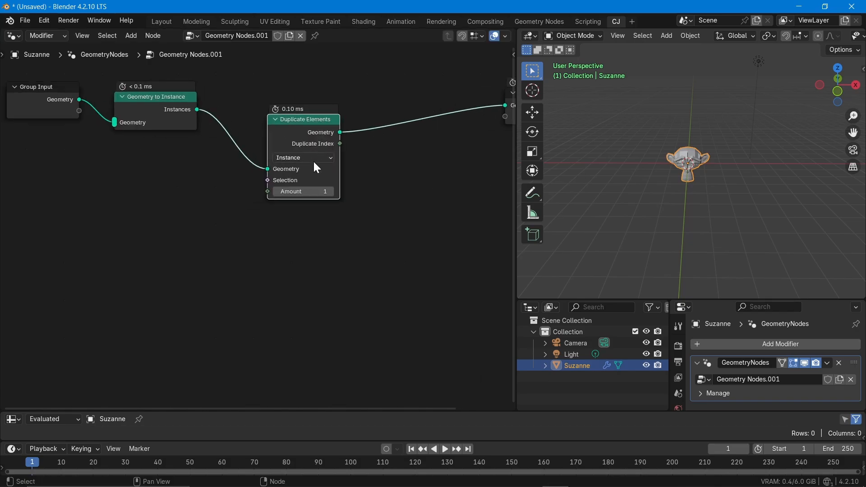
click(330, 192)
click(331, 191)
click(330, 192)
click(331, 192)
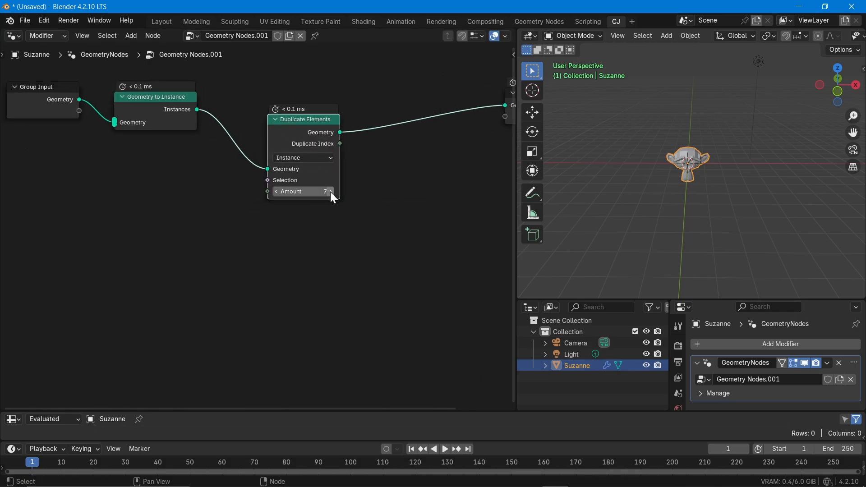
scroll(271, 183, down, 1)
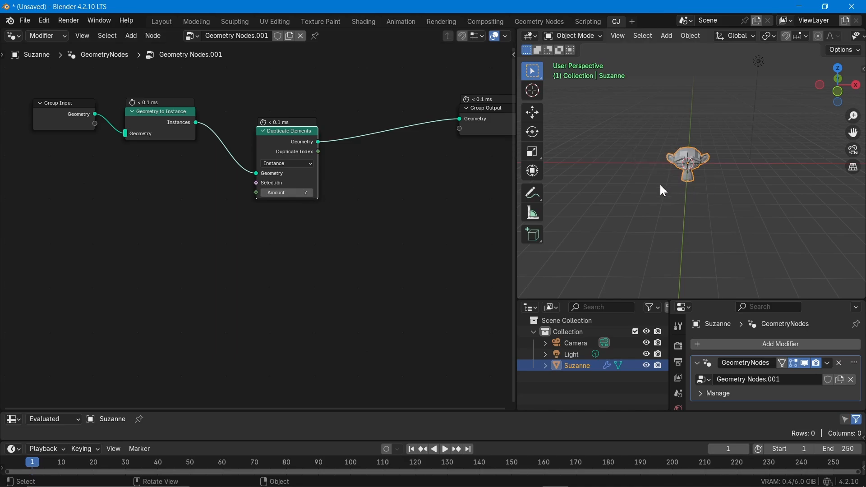
- Move Group Output farther from Duplicate Elements and insert a Set Position node on the link between them
scroll(220, 205, down, 1)
middle_drag(321, 205, 217, 205)
drag(349, 122, 422, 116)
click(366, 223)
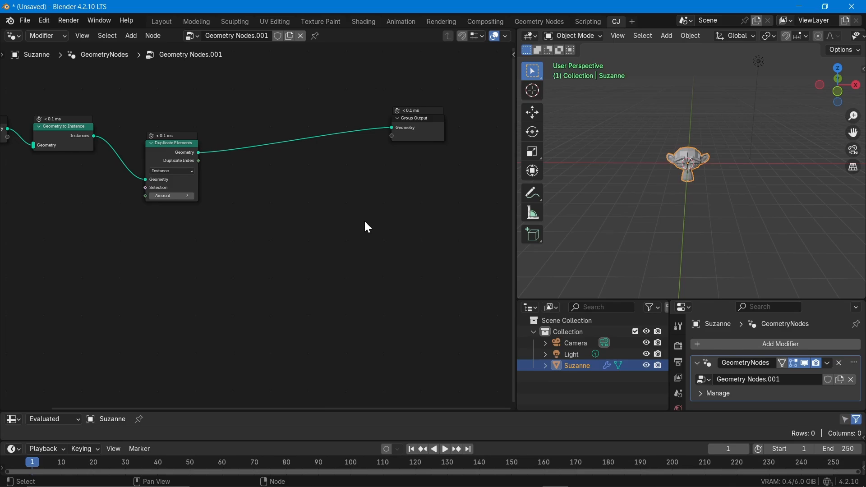
key(shift+a)
text(set)
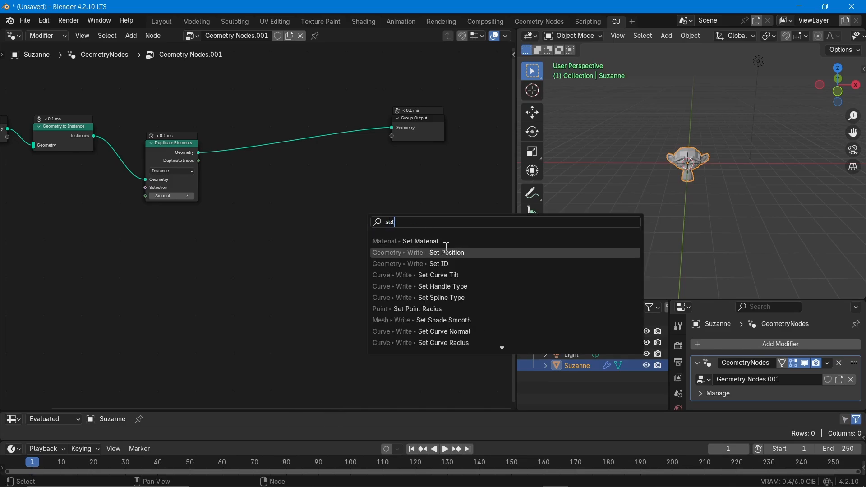
click(447, 251)
click(320, 130)
scroll(344, 207, up, 1)
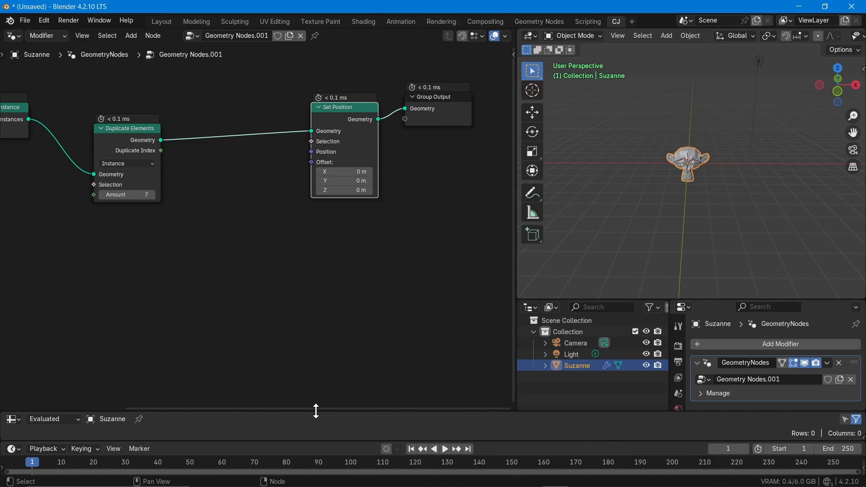
- Enlarge the spreadsheet area and display its Instances data for the evaluated geometry
drag(316, 411, 311, 311)
scroll(41, 399, down, 4)
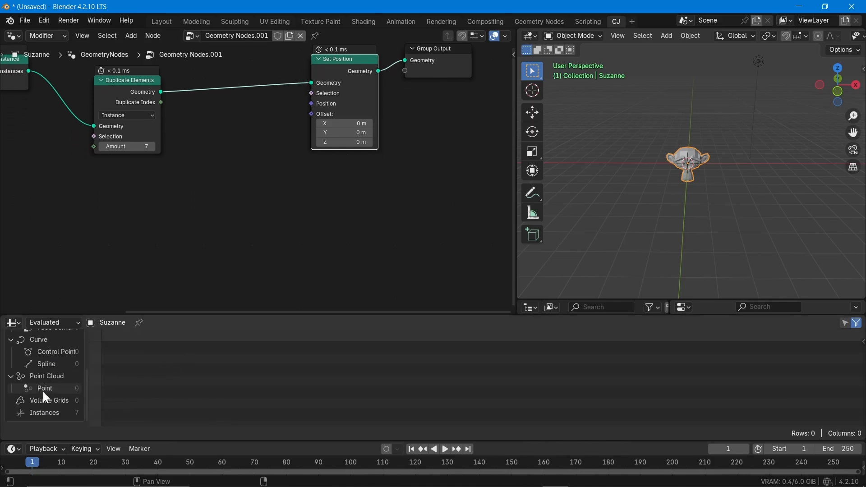
click(54, 412)
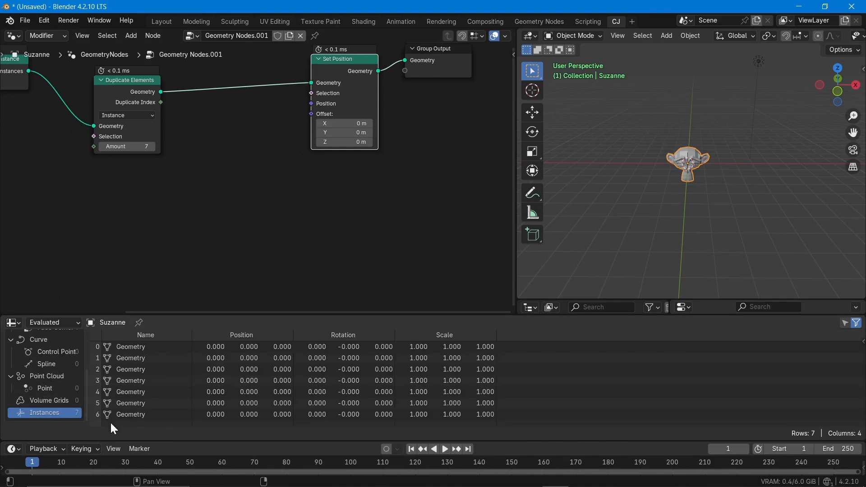
- Lower the Duplicate Elements node's Amount to 0 one unit at a time, and raise it back to 7
click(101, 147)
click(101, 147)
click(101, 146)
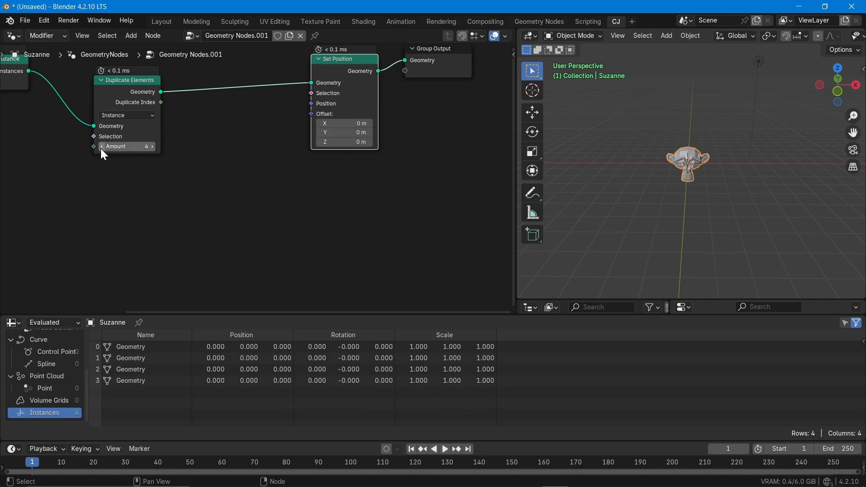
click(101, 147)
click(101, 146)
click(101, 147)
click(102, 147)
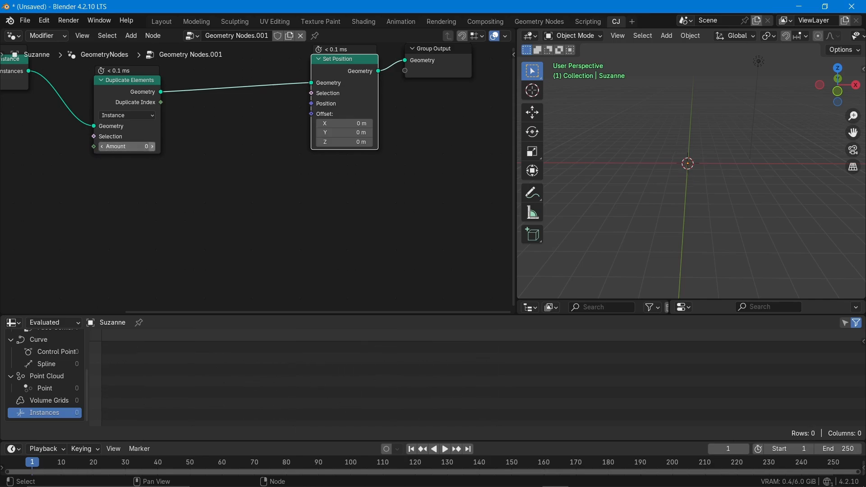
click(150, 147)
click(149, 147)
click(150, 147)
click(150, 147)
click(150, 147)
click(149, 147)
click(150, 147)
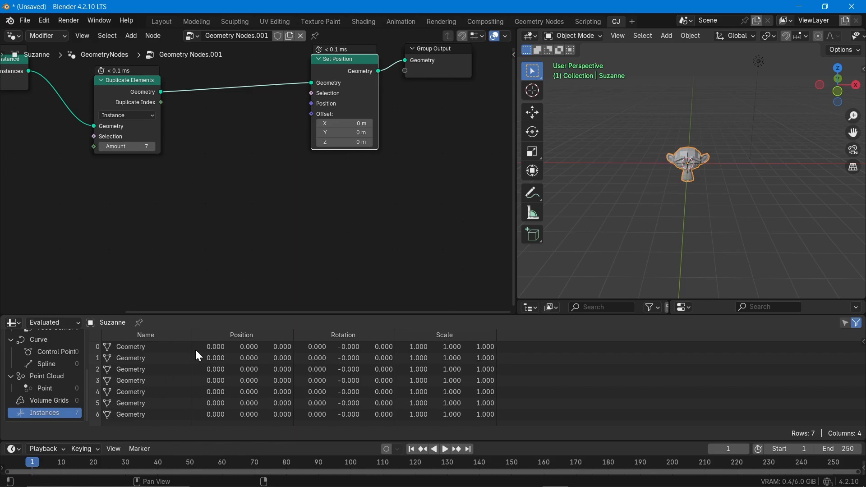
- Add a Math node fed by the Duplicate Index output and set its operation to Multiply
key(Home)
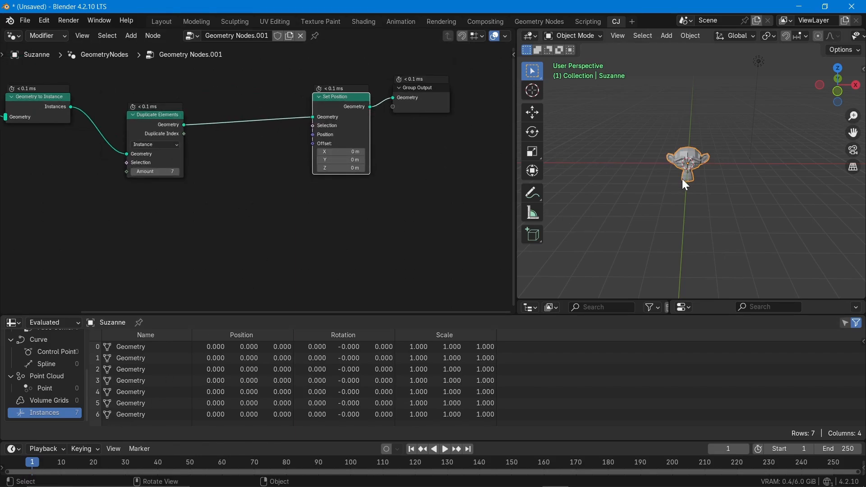
drag(184, 134, 208, 206)
text(ma)
key(Return)
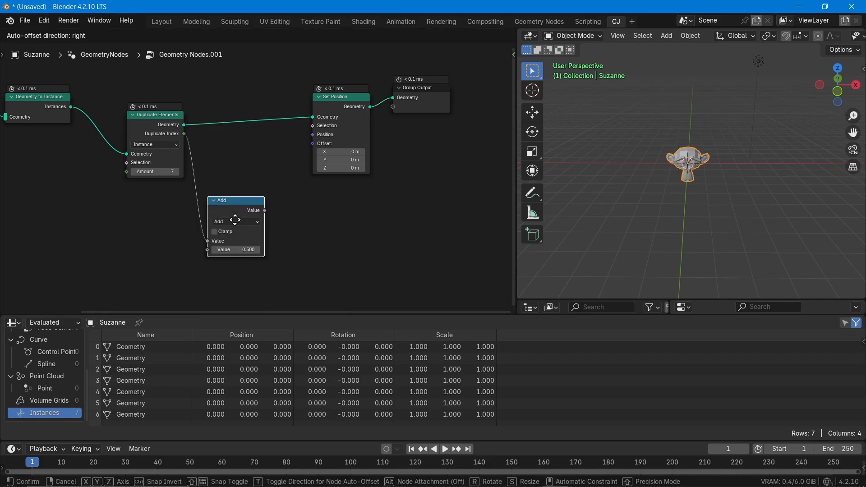
click(244, 226)
click(244, 222)
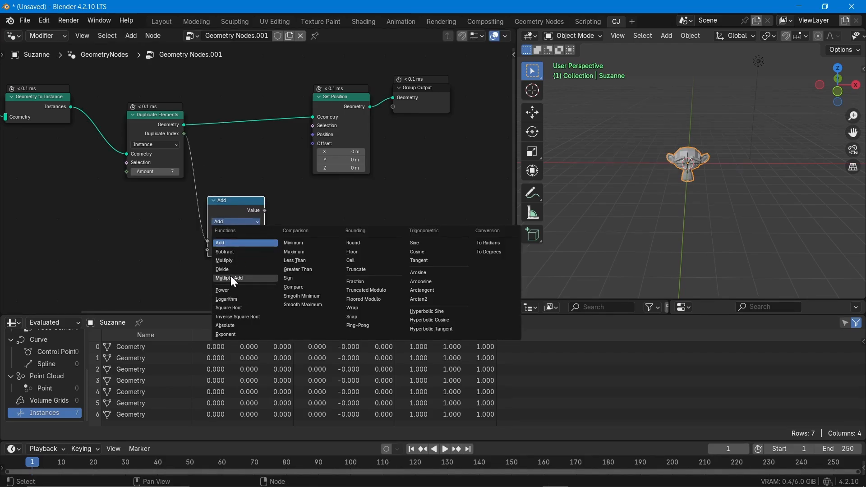
click(231, 276)
- Set the Multiply node's second value to 3 and connect its output to the Set Position node's Offset
scroll(264, 248, up, 2)
click(265, 242)
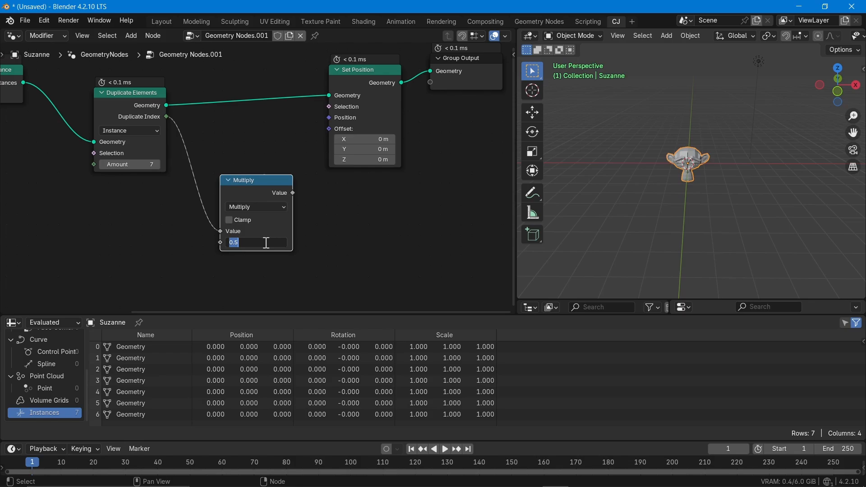
text(3)
key(Return)
drag(292, 193, 327, 130)
- Set the Multiply node's second value to 2.3
scroll(634, 141, down, 6)
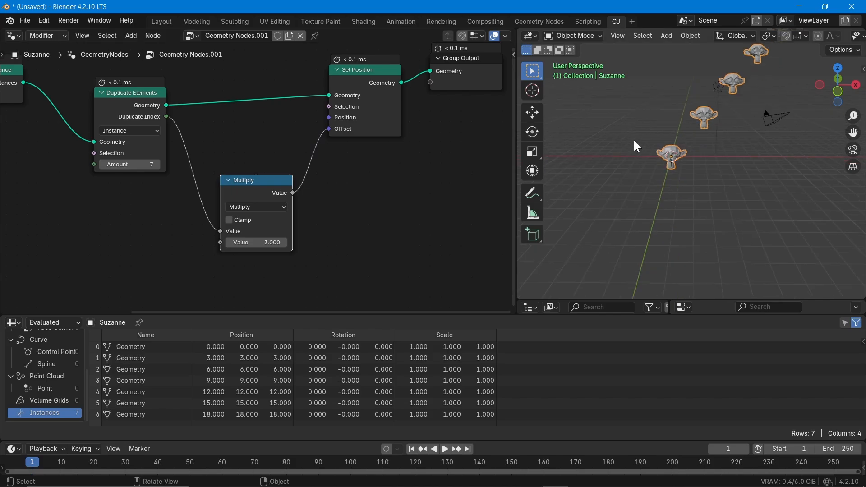
scroll(640, 145, up, 5)
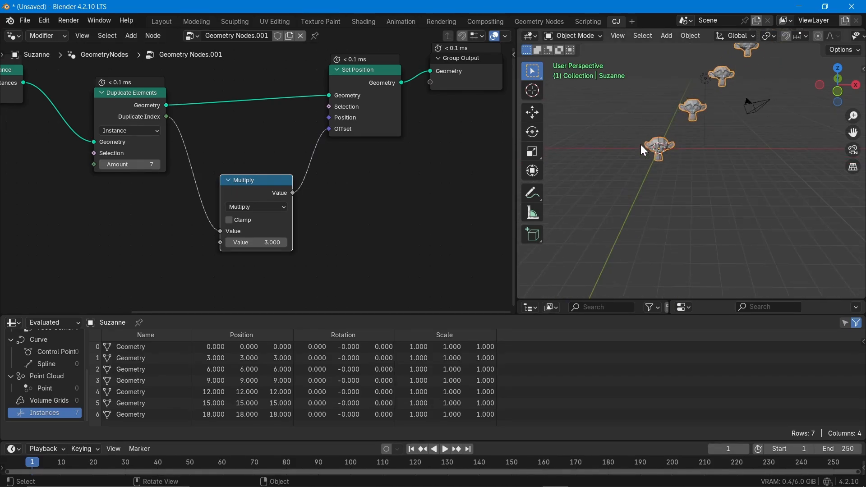
scroll(614, 154, down, 5)
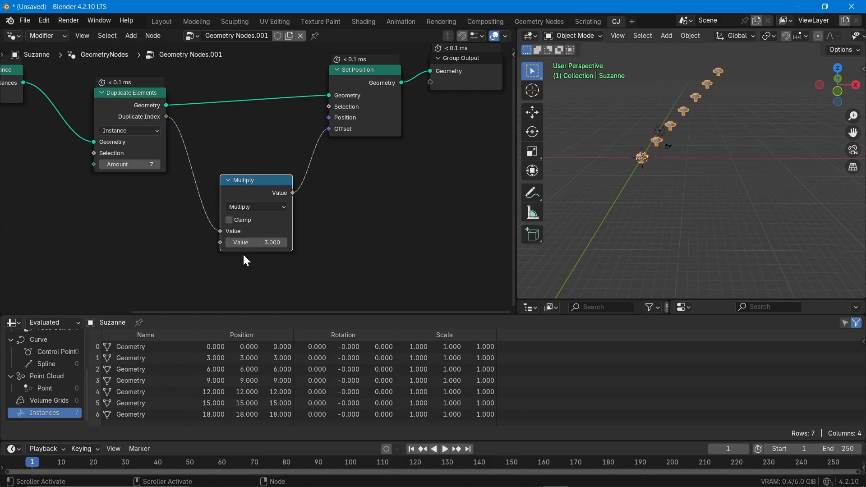
mouse_move(250, 242)
mouse_down()
mouse_move(275, 242)
mouse_move(243, 242)
mouse_move(254, 243)
mouse_up()
scroll(297, 213, down, 1)
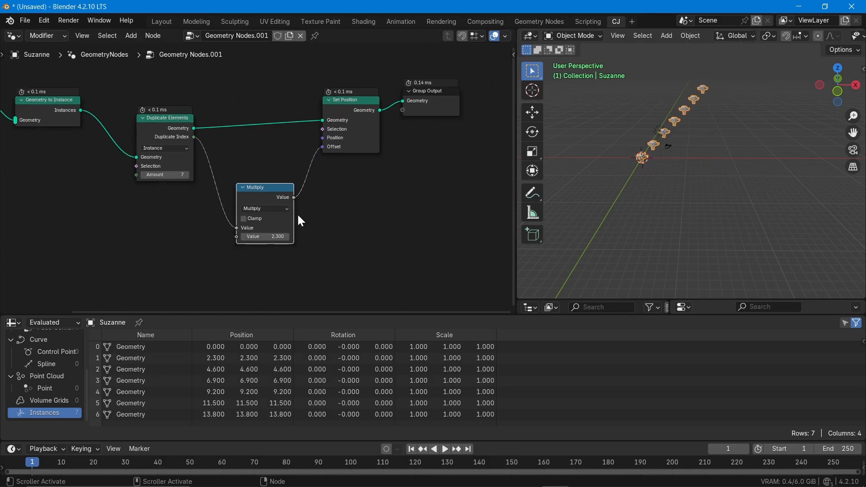
- Move Set Position and Group Output away from Multiply, and insert a Combine XYZ node on the link from Multiply to Offset
drag(313, 83, 431, 139)
drag(362, 100, 443, 91)
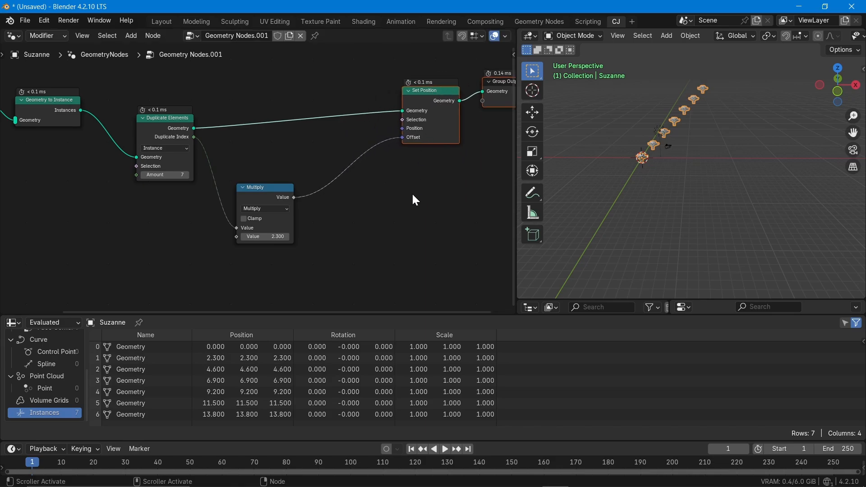
click(413, 202)
key(shift+a)
text(combinr)
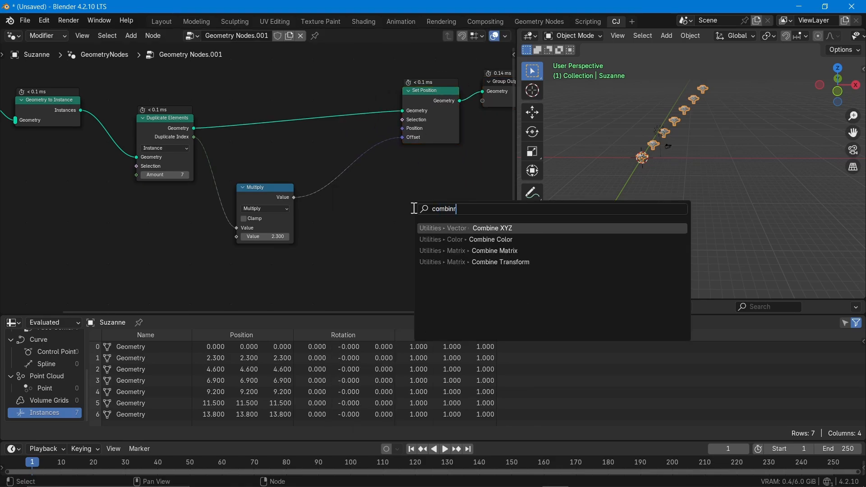
click(487, 228)
click(316, 172)
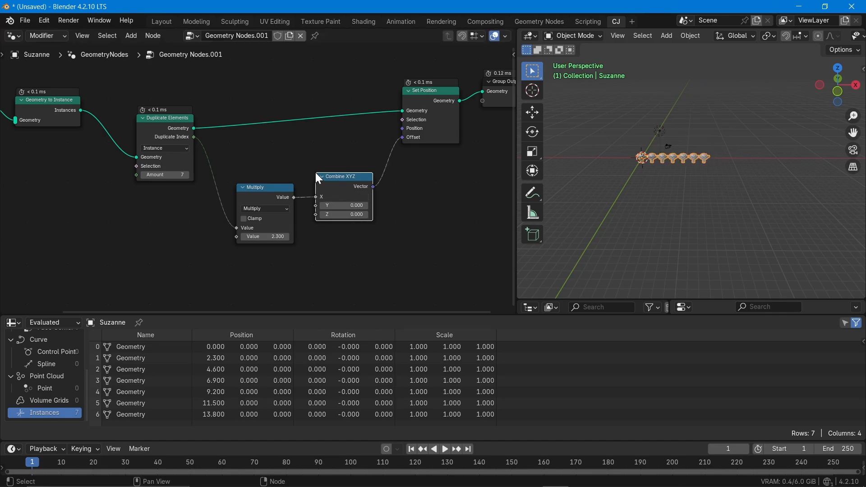
- Set the Multiply node's second value to 4 to widen the spacing of the monkey instances
scroll(360, 199, up, 3)
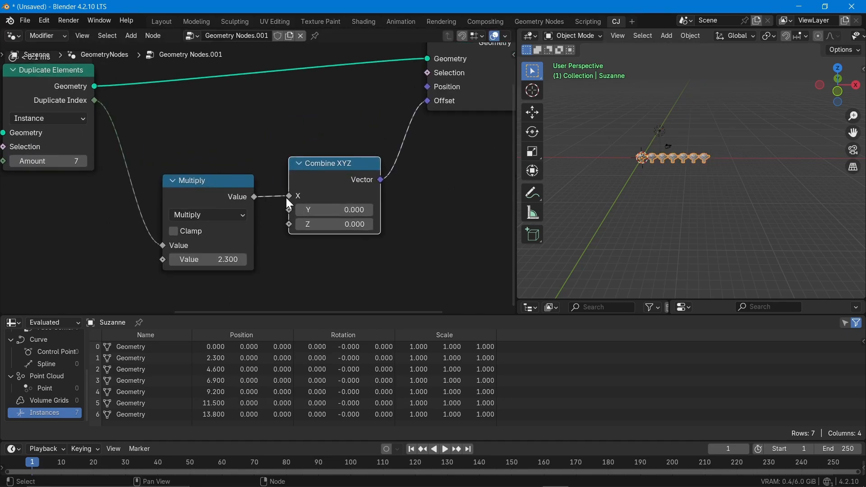
scroll(632, 160, up, 3)
scroll(629, 154, up, 2)
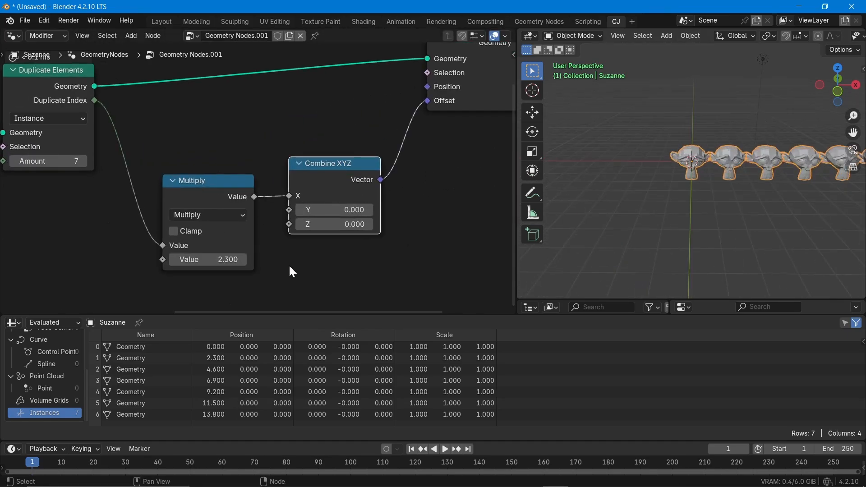
click(207, 259)
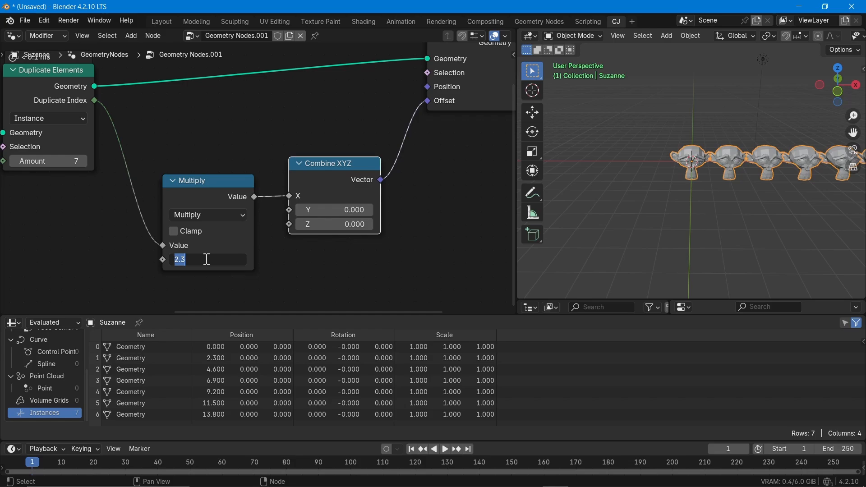
text(4)
key(Return)
scroll(597, 152, down, 5)
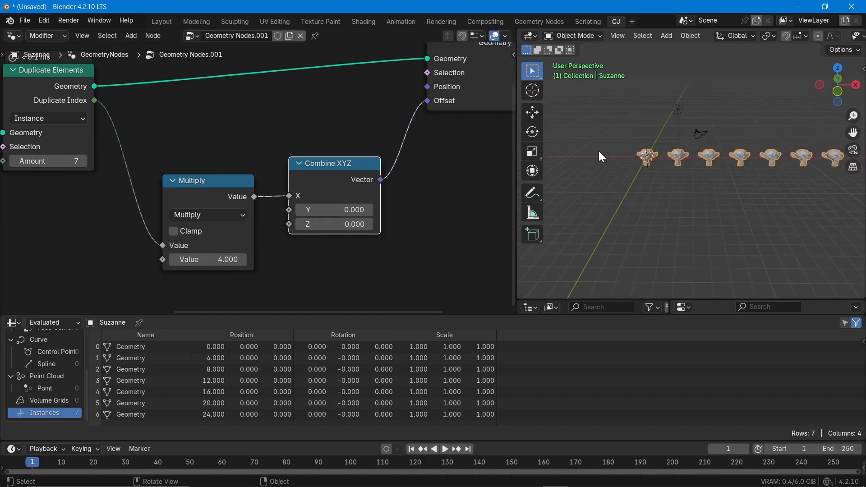
- Move the Multiply link on Combine XYZ from the X input to Y, and on to Z
scroll(354, 237, up, 1)
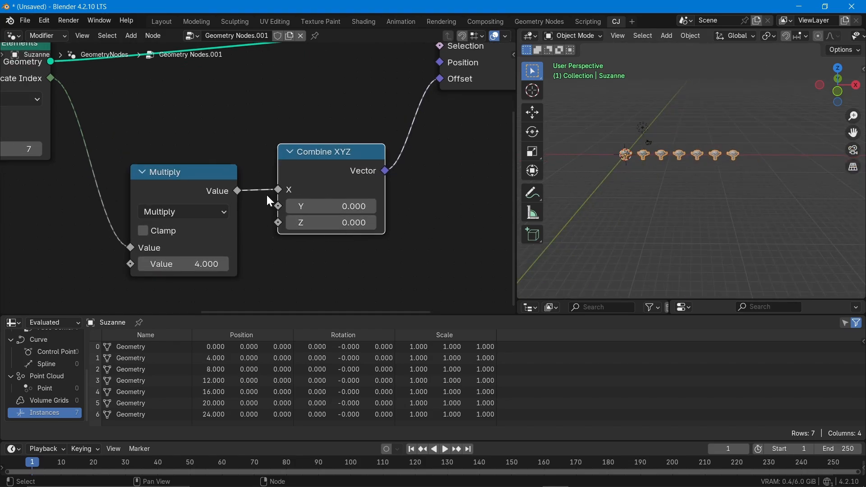
drag(272, 196, 278, 207)
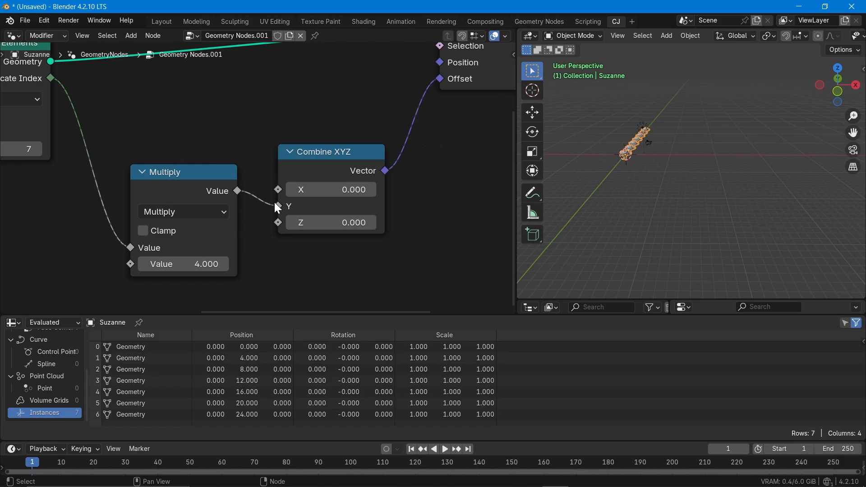
middle_drag(630, 236, 584, 168)
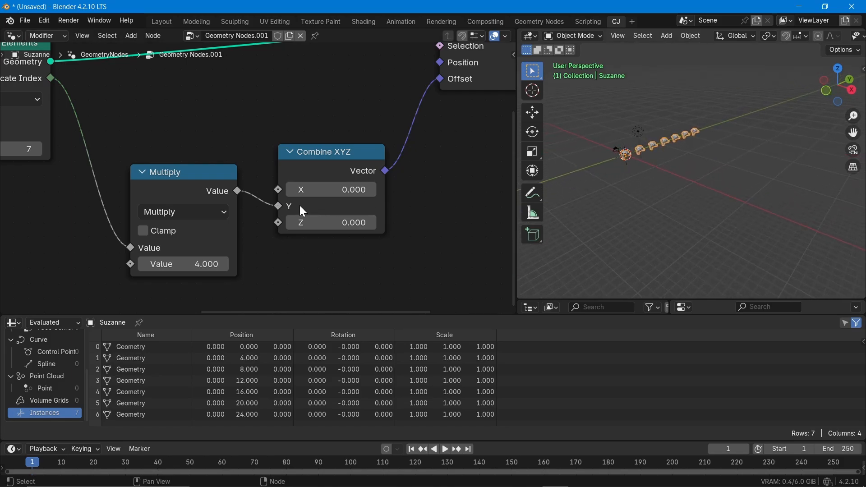
drag(274, 207, 278, 223)
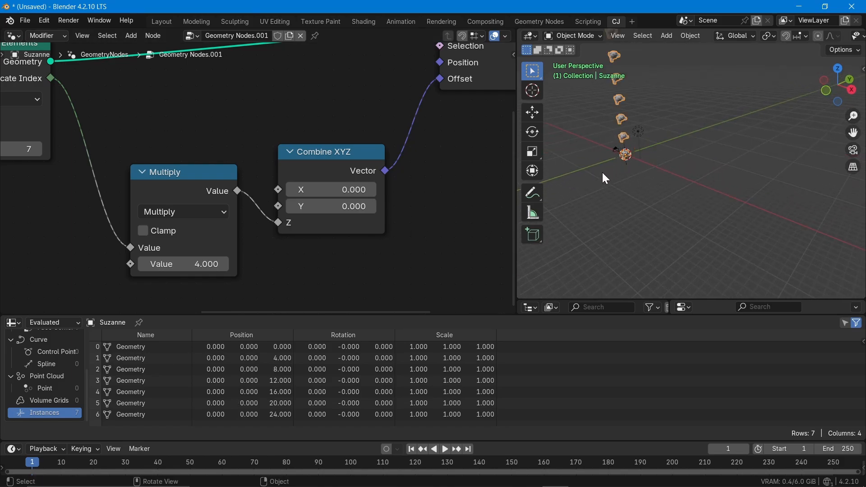
scroll(602, 173, down, 2)
scroll(609, 179, up, 7)
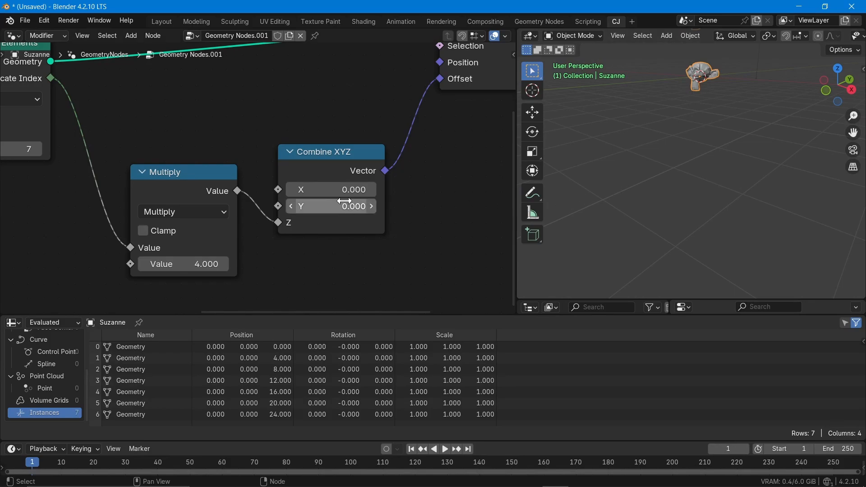
- Connect Multiply directly to the Set Position Offset, and reconnect the Combine XYZ Vector output to Offset in its place
middle_drag(345, 201, 333, 229)
drag(253, 179, 433, 106)
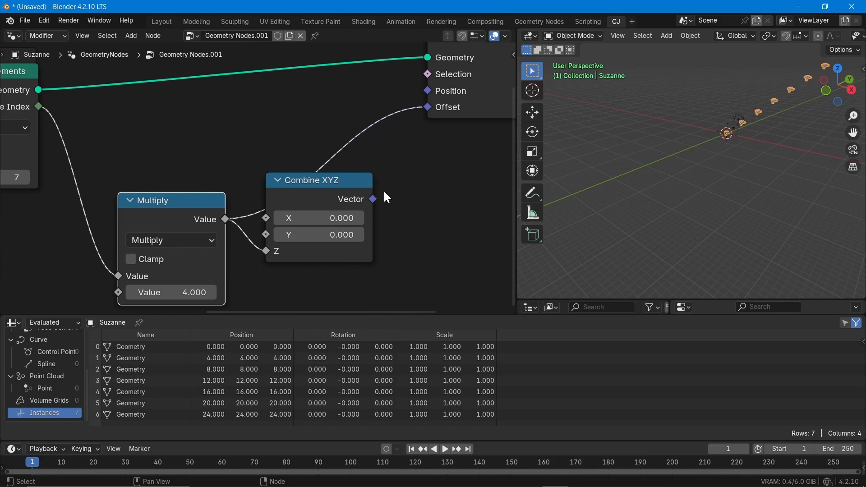
drag(372, 199, 427, 107)
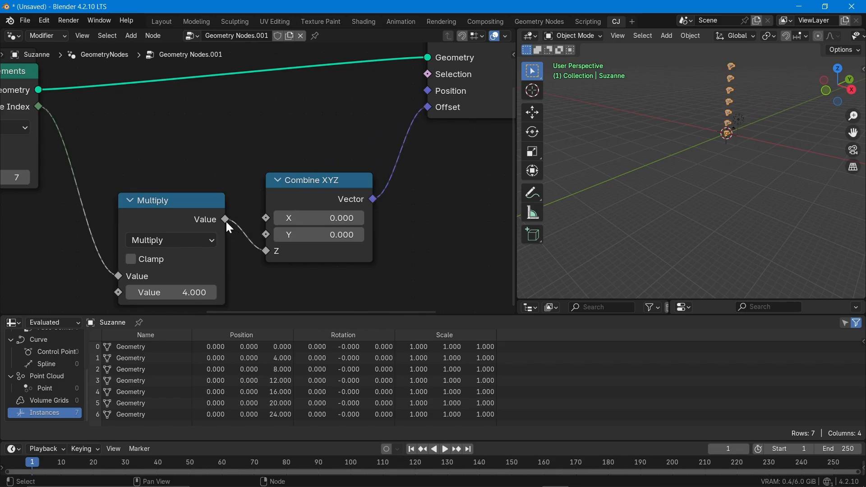
- Connect the Multiply output to the X input of Combine XYZ and remove its link to Z
drag(226, 221, 266, 219)
middle_drag(586, 145, 495, 162)
mouse_move(266, 250)
mouse_down()
mouse_move(253, 232)
mouse_move(259, 249)
mouse_move(251, 248)
mouse_up()
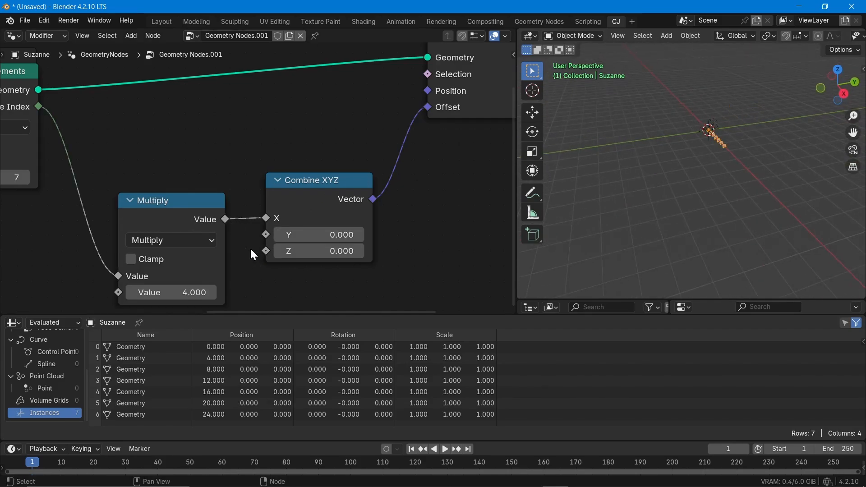
middle_drag(660, 149, 662, 123)
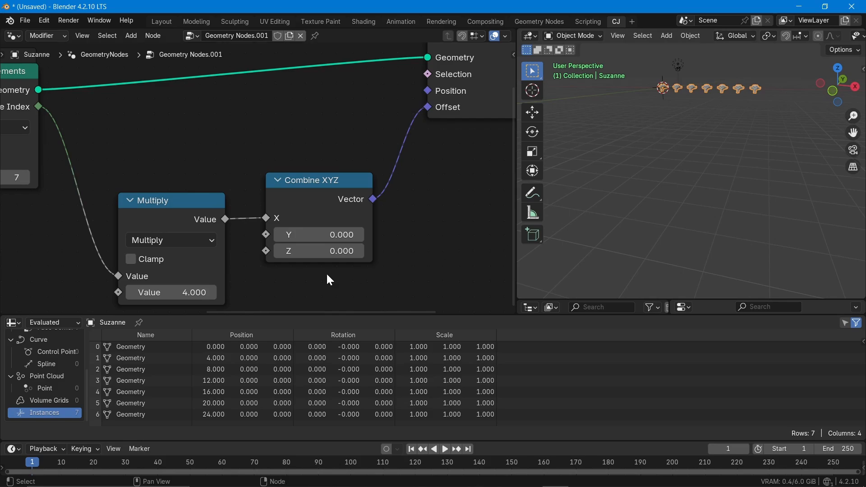
- Make room ahead of the Group Output node and add a second Set Position node below the existing one
scroll(132, 208, down, 4)
middle_drag(285, 173, 175, 163)
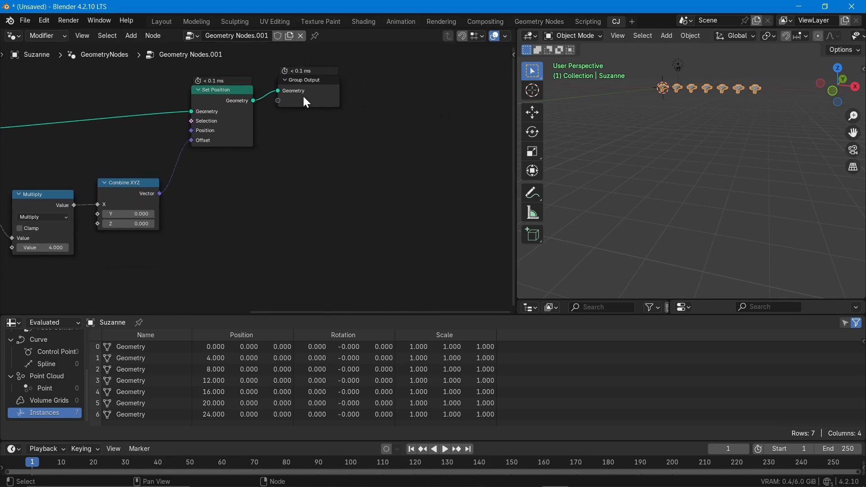
drag(306, 103, 423, 93)
middle_drag(722, 59, 642, 90)
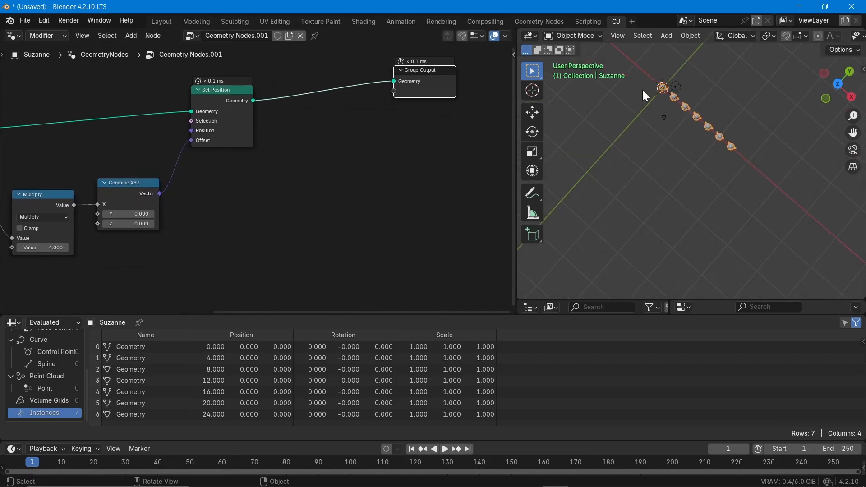
key(shift+a)
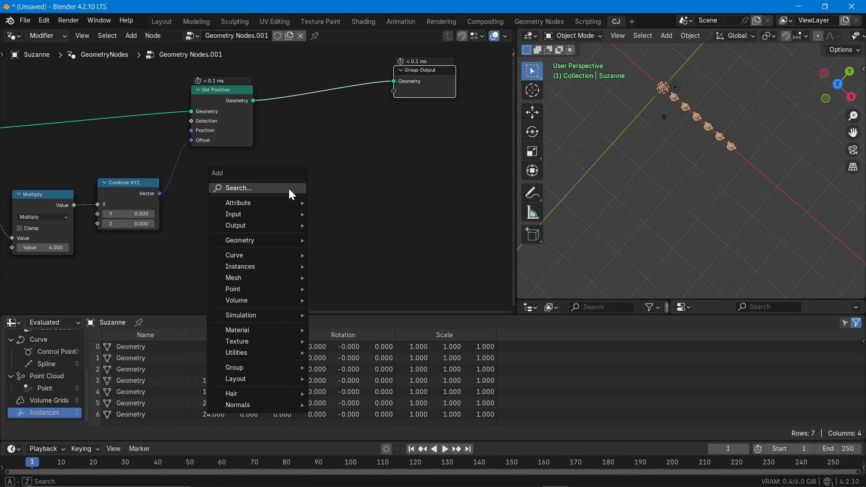
text(set)
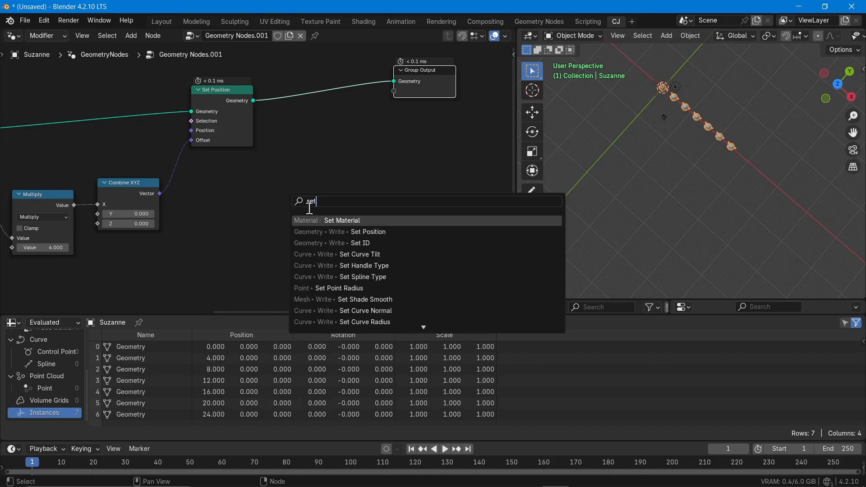
click(374, 231)
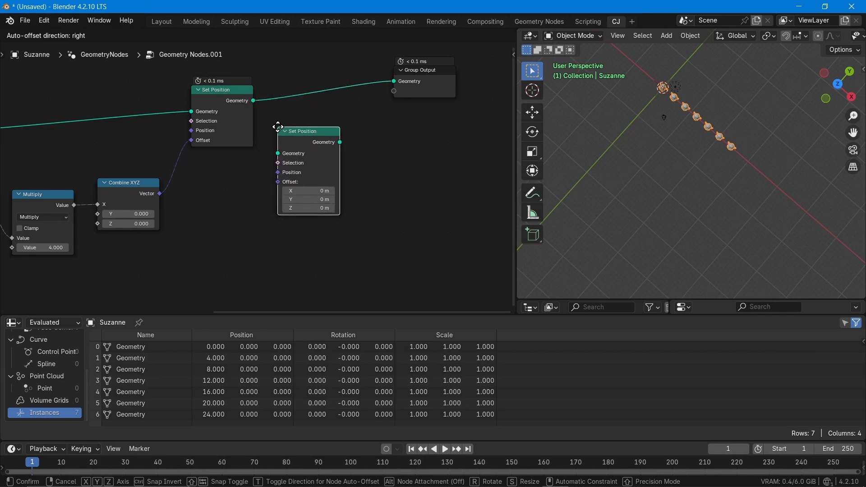
click(279, 140)
middle_drag(344, 135, 215, 145)
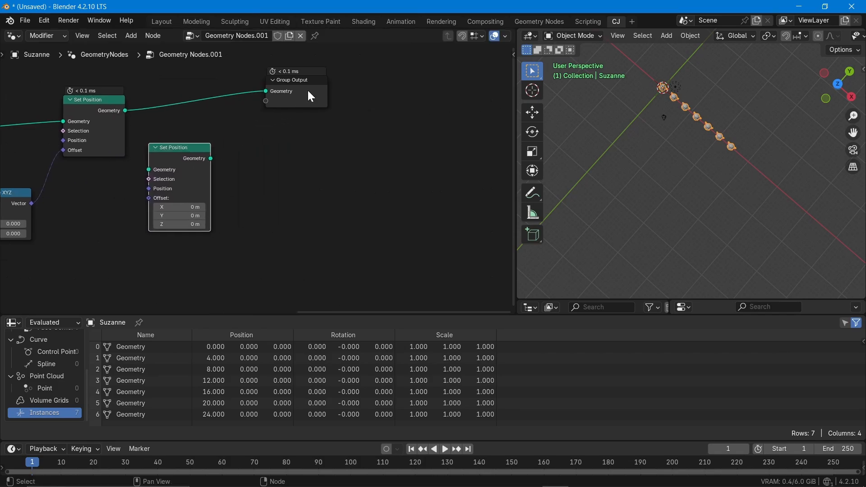
- Insert a Join Geometry node between the first Set Position and Group Output, and connect the second Set Position's Geometry output to it
drag(308, 92, 428, 81)
key(shift+a)
text(jo)
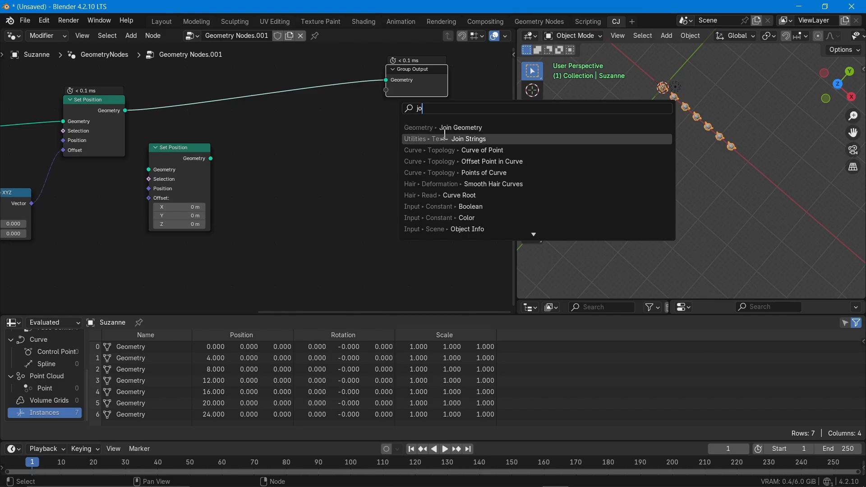
key(Return)
click(291, 80)
drag(211, 159, 290, 104)
- Duplicate the Combine XYZ node, feed Multiply into the copy's Y input, and connect its Vector output to the second Set Position's Offset
middle_drag(231, 189, 344, 151)
middle_drag(168, 205, 275, 153)
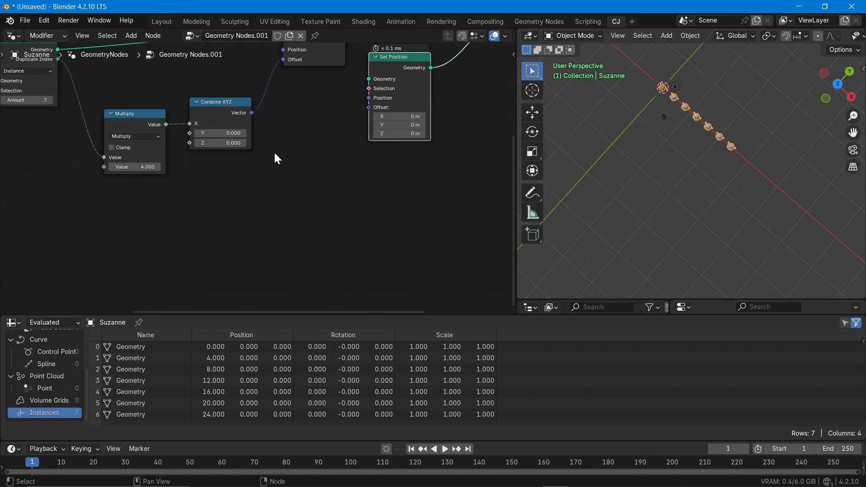
click(216, 104)
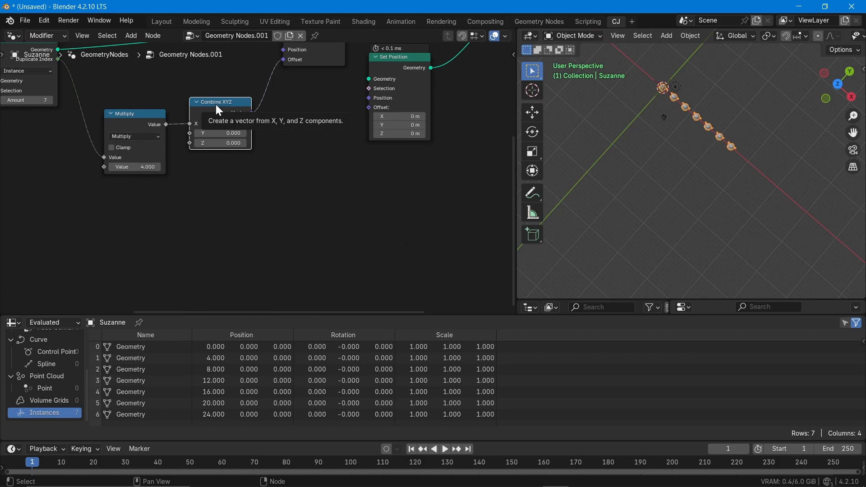
key(shift+d)
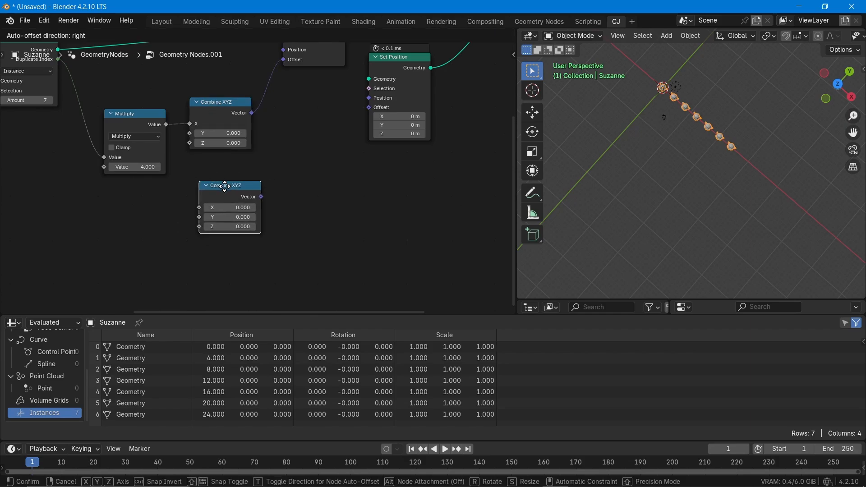
click(205, 179)
drag(167, 125, 195, 207)
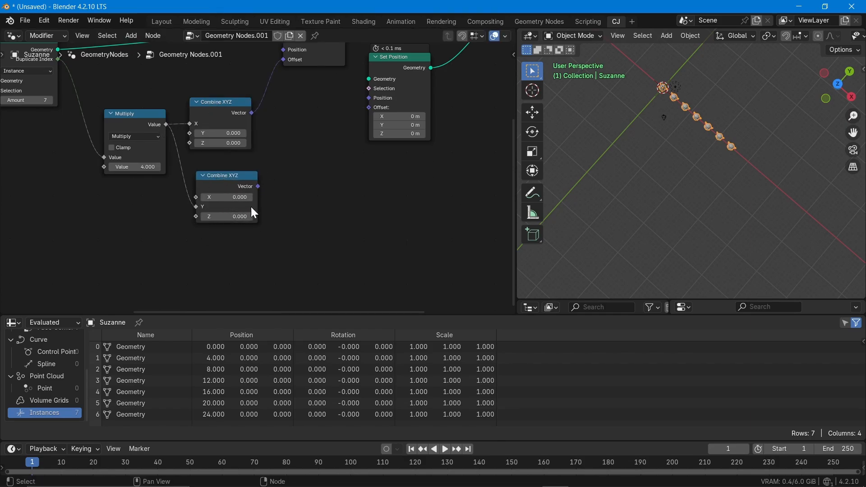
drag(258, 186, 366, 117)
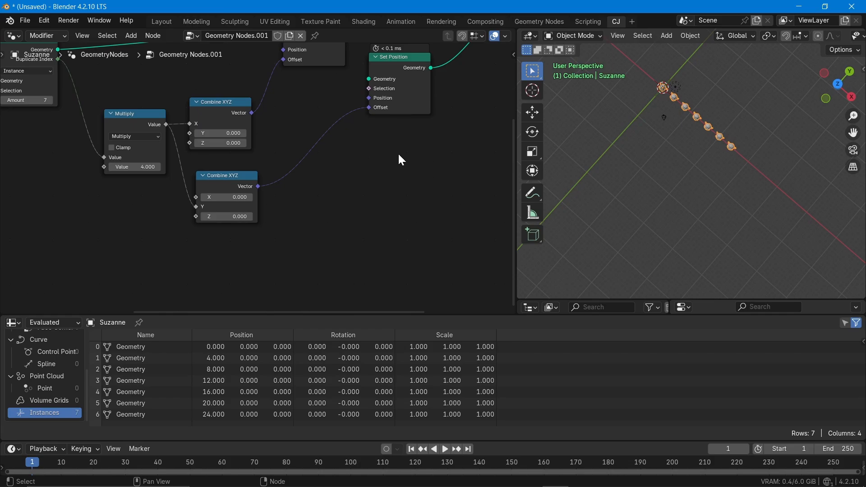
- Connect the Duplicate Elements Geometry output to the second Set Position's Geometry input and set the Multiply node's second value to 10.4
middle_drag(401, 160, 271, 208)
scroll(270, 208, down, 2)
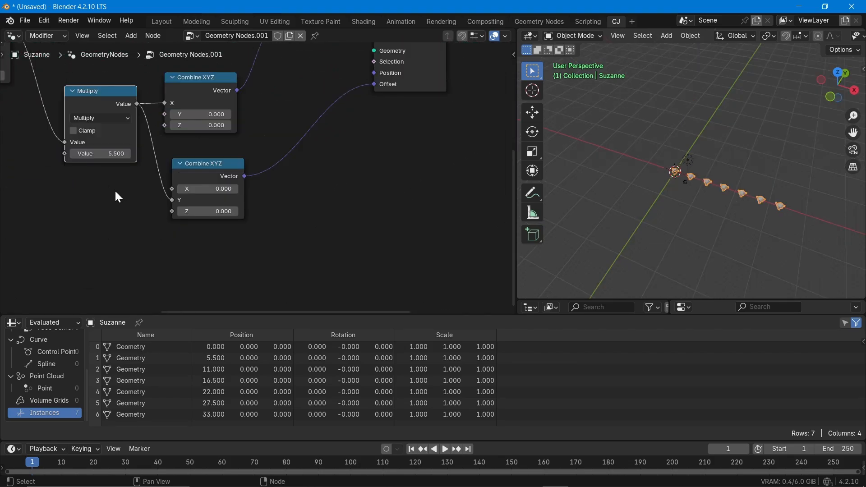
middle_drag(114, 189, 296, 227)
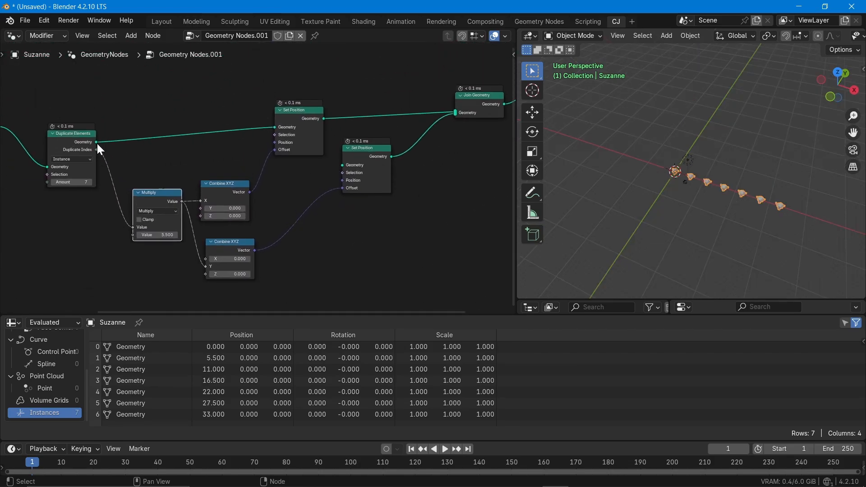
drag(96, 142, 341, 165)
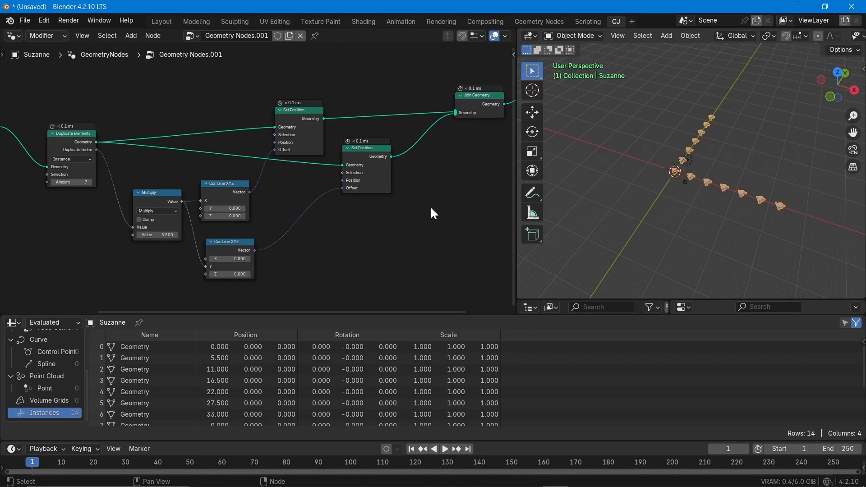
scroll(209, 265, up, 2)
drag(135, 229, 180, 229)
- Duplicate the second Combine XYZ node below itself and connect the Multiply output to the copy's Z input
middle_drag(205, 267, 199, 199)
click(226, 184)
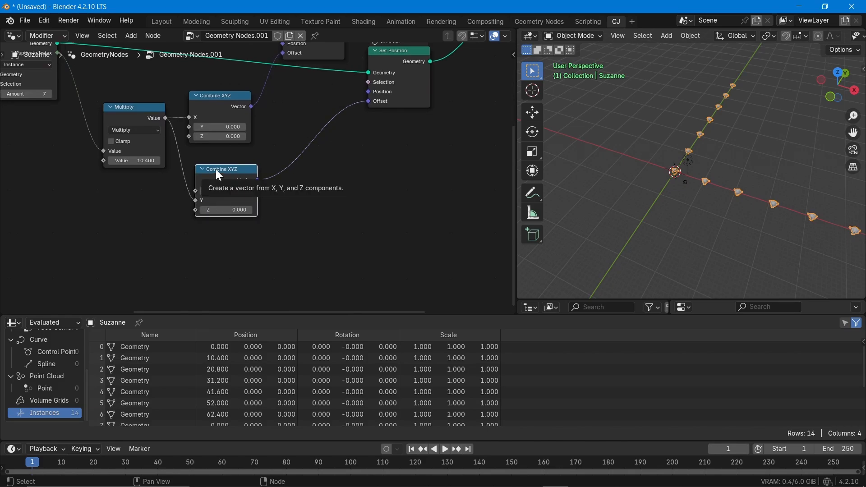
key(shift+d)
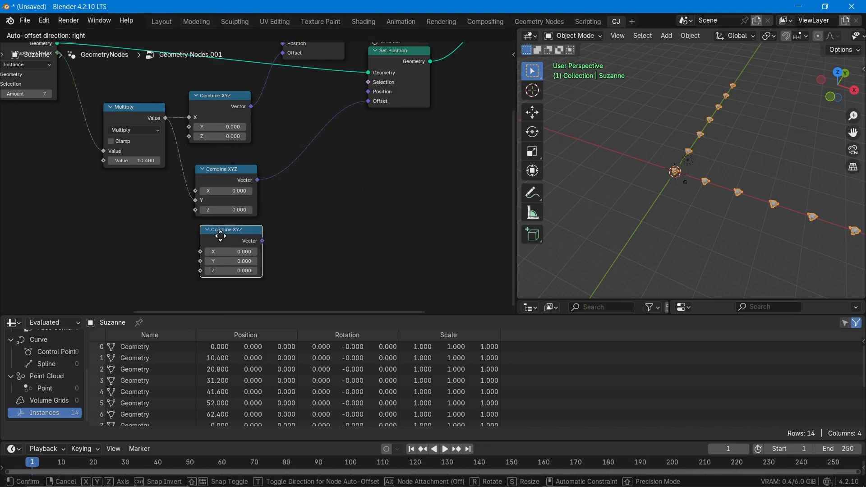
click(214, 242)
drag(166, 118, 193, 282)
- Duplicate the second Set Position node and connect the third Combine XYZ's Vector output to the copy's Offset
middle_drag(389, 182, 269, 257)
scroll(285, 207, down, 2)
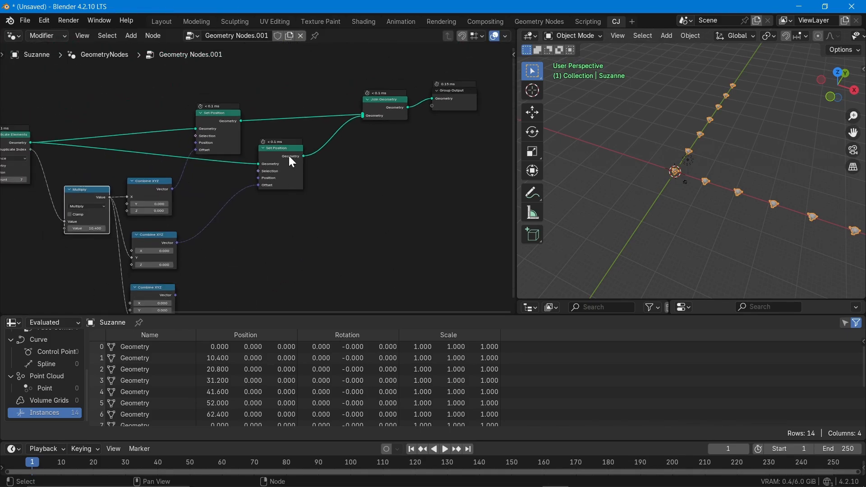
click(283, 149)
key(shift+d)
click(294, 218)
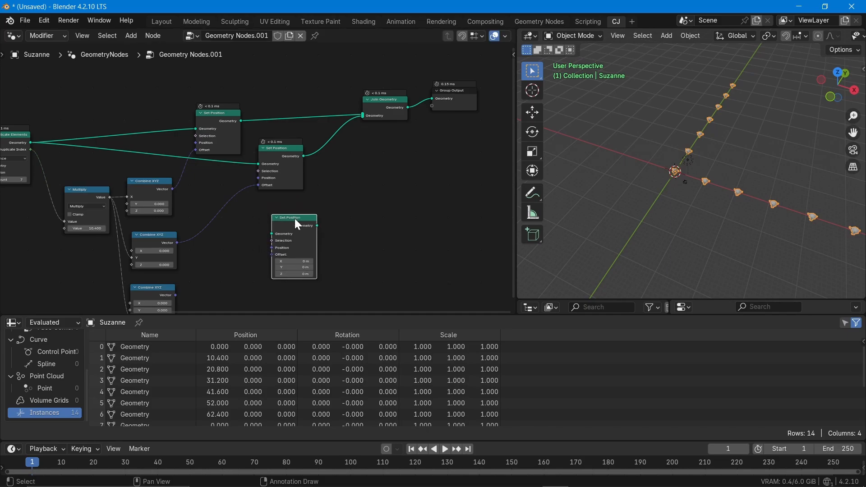
middle_drag(237, 230, 203, 172)
drag(143, 237, 231, 196)
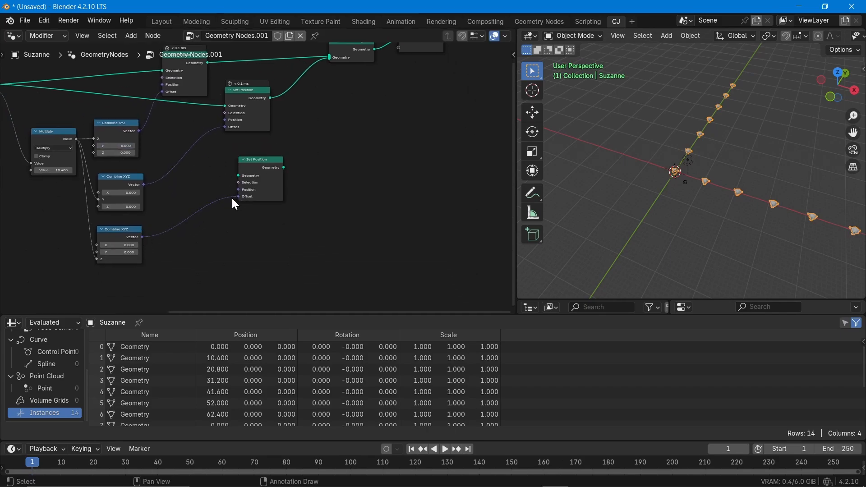
- Connect the Duplicate Elements Geometry output to the third Set Position, and link that node's Geometry output to Join Geometry
middle_drag(190, 206, 178, 244)
middle_drag(35, 141, 120, 147)
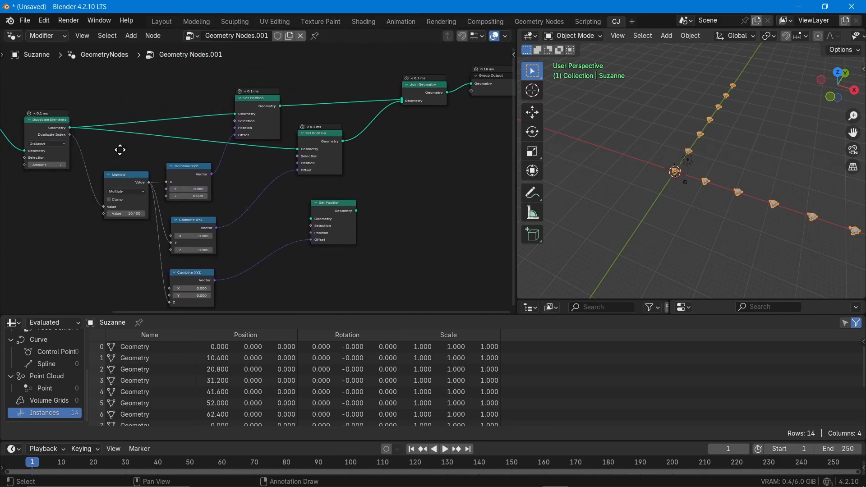
drag(70, 128, 312, 215)
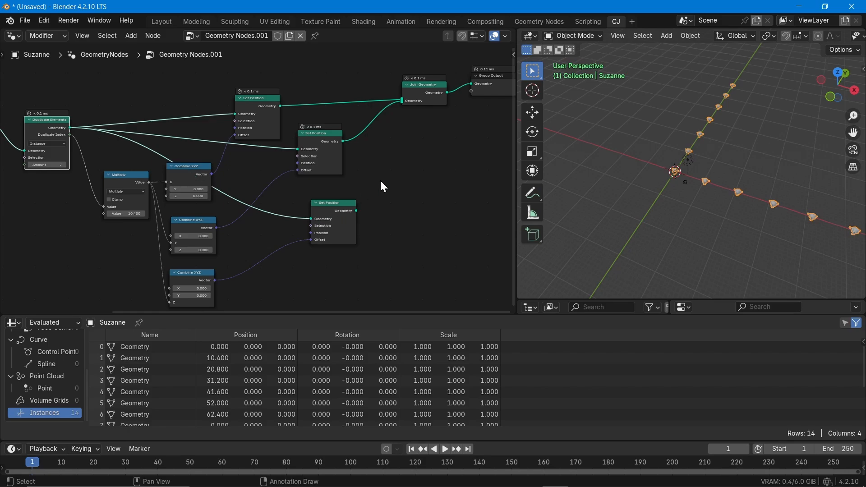
middle_drag(380, 179, 266, 234)
drag(230, 260, 276, 150)
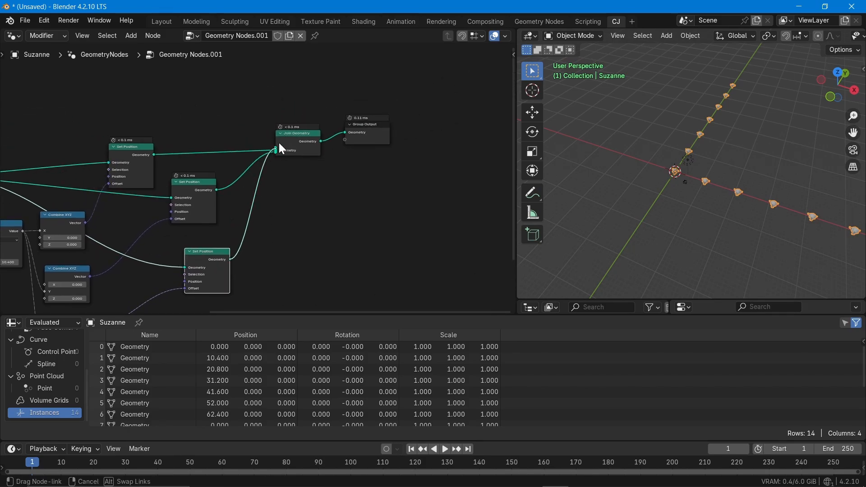
- Set the Duplicate Elements Amount to 13 and view the monkey rows along the X, Y and Z axes up close
middle_drag(622, 118, 643, 103)
scroll(643, 103, down, 3)
middle_drag(625, 139, 526, 168)
scroll(93, 277, up, 5)
middle_drag(93, 277, 249, 199)
middle_drag(117, 230, 207, 247)
middle_drag(122, 197, 178, 234)
mouse_move(193, 223)
mouse_down()
mouse_move(253, 223)
mouse_move(191, 223)
mouse_move(210, 222)
mouse_up()
middle_drag(644, 121, 634, 209)
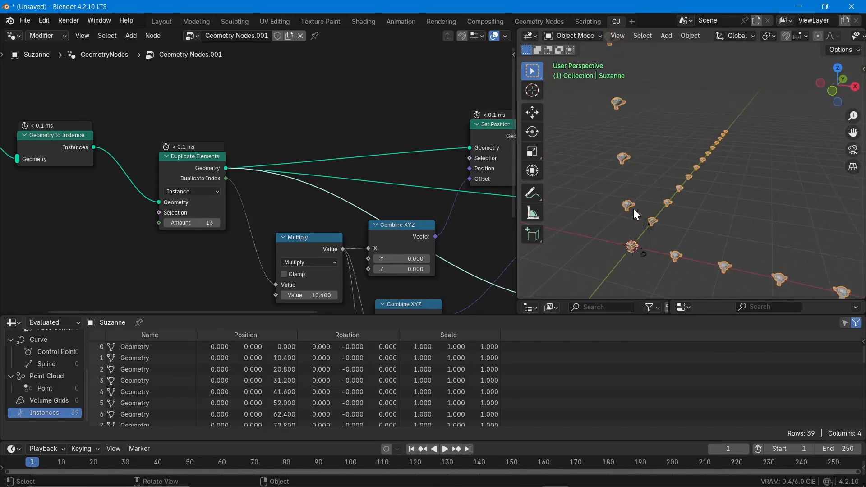
scroll(643, 240, up, 5)
scroll(639, 237, down, 1)
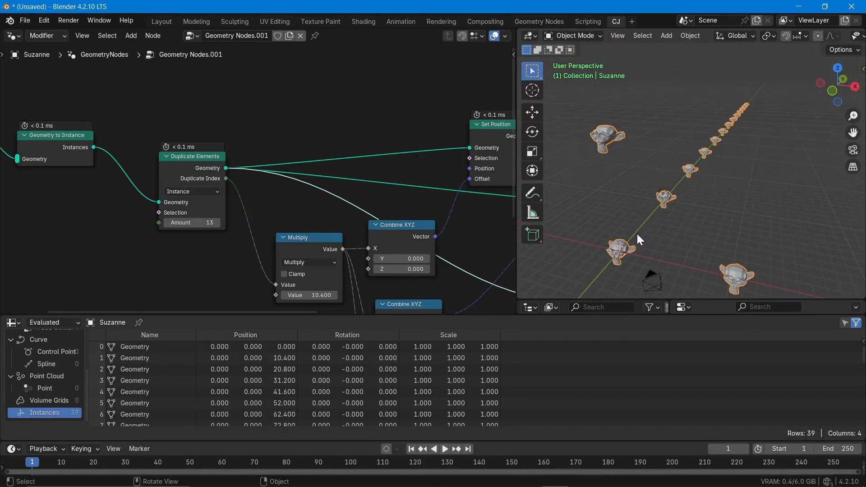
middle_drag(133, 240, 88, 179)
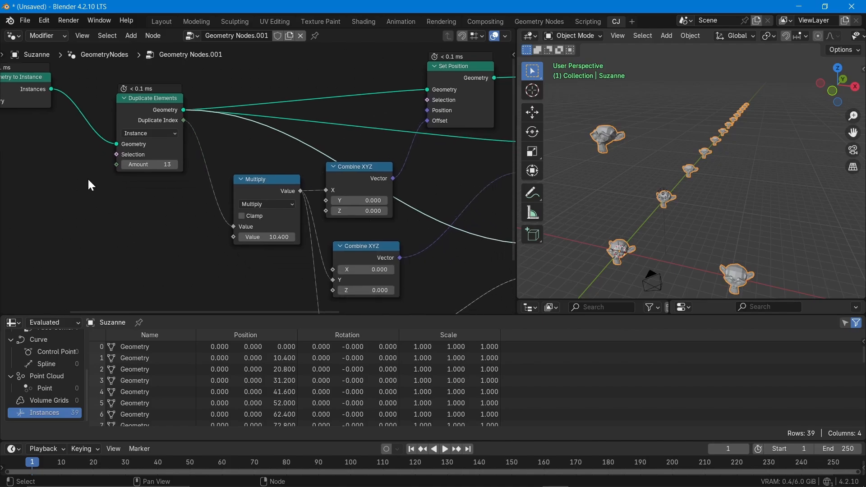
scroll(107, 180, down, 2)
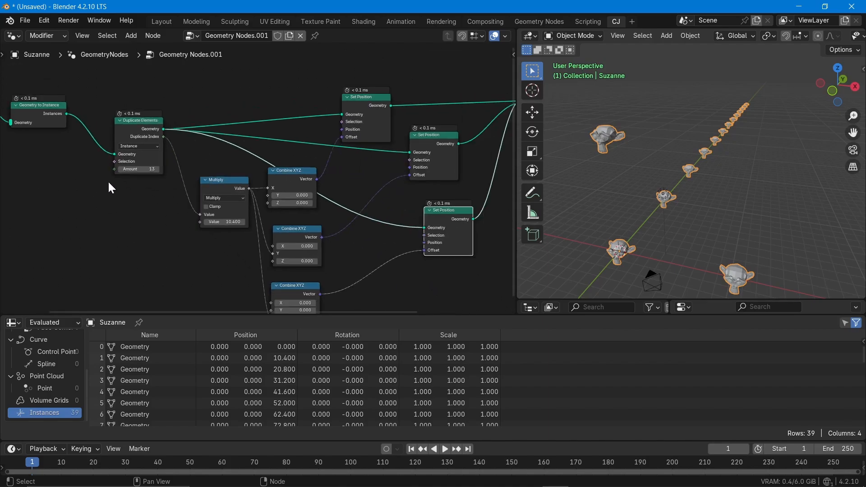
scroll(108, 180, up, 3)
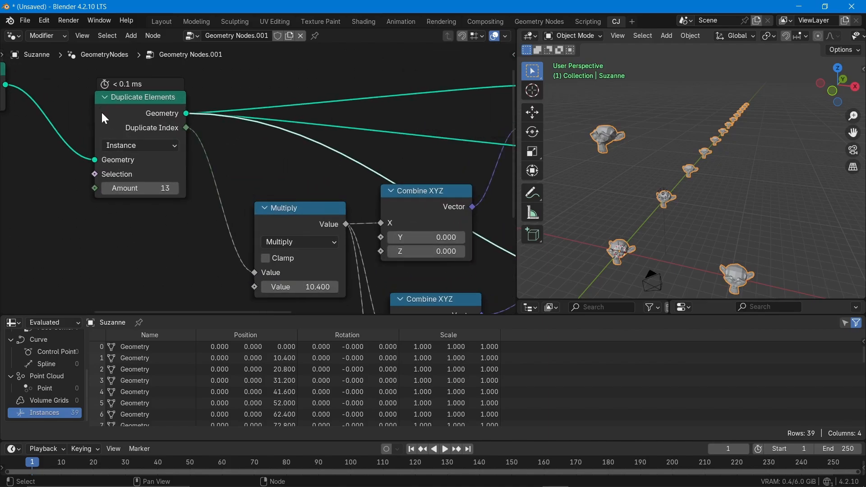